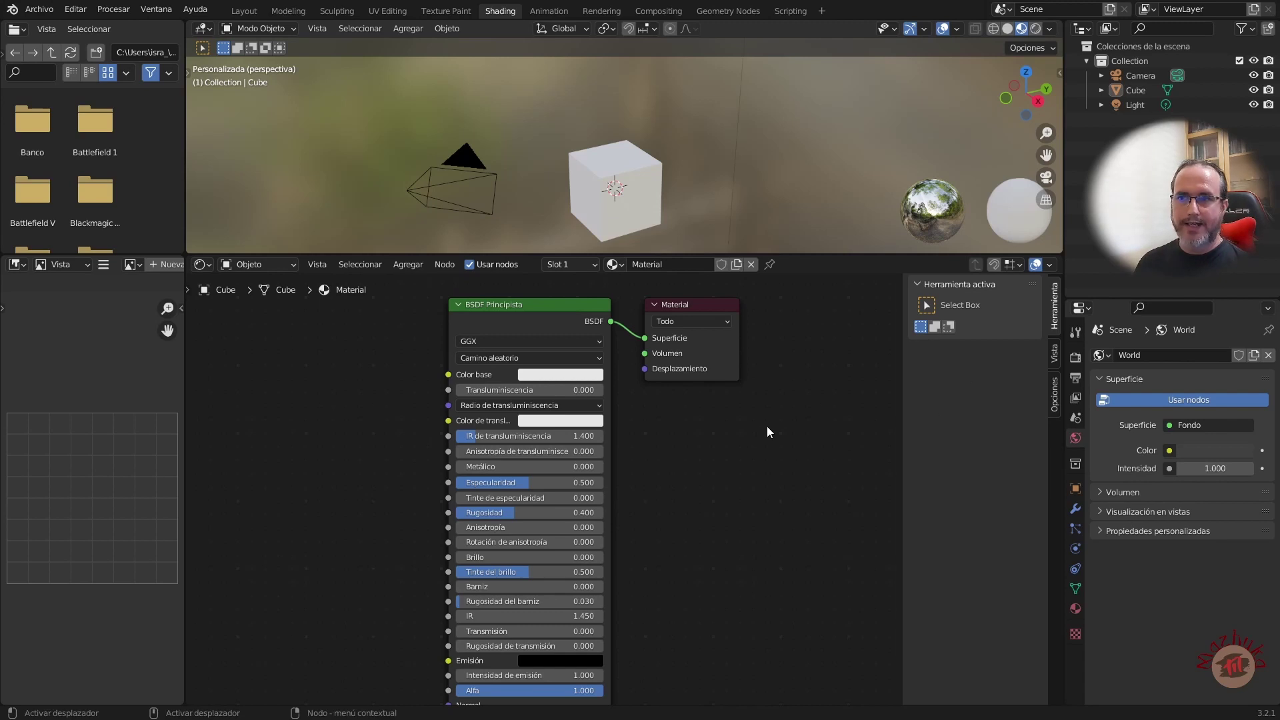
Hide the node editor's sidebar and nudge the BSDF Principista node slightly away from the Material output node.
{"action": "left_click", "coordinate": [554, 310]}
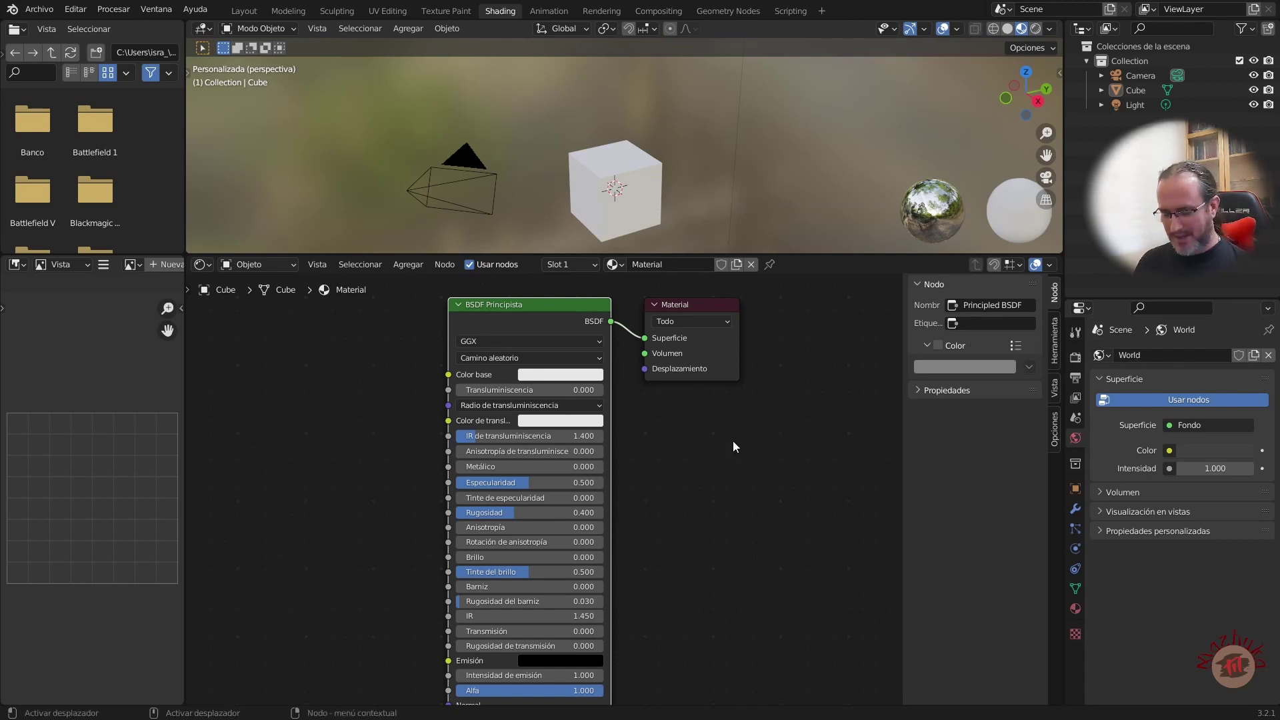
{"action": "key", "text": "n"}
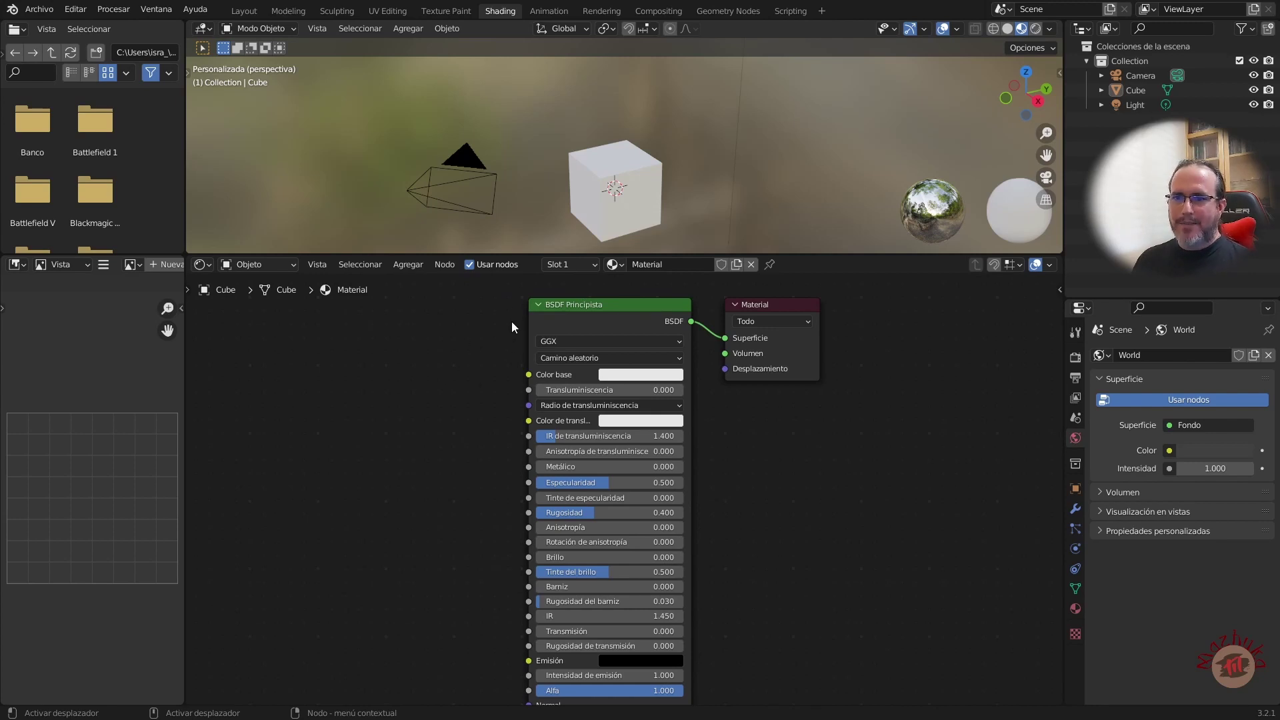
{"action": "scroll", "coordinate": [480, 395], "scroll_direction": "down", "scroll_amount": 1}
{"action": "scroll", "coordinate": [487, 493], "scroll_direction": "down", "scroll_amount": 1}
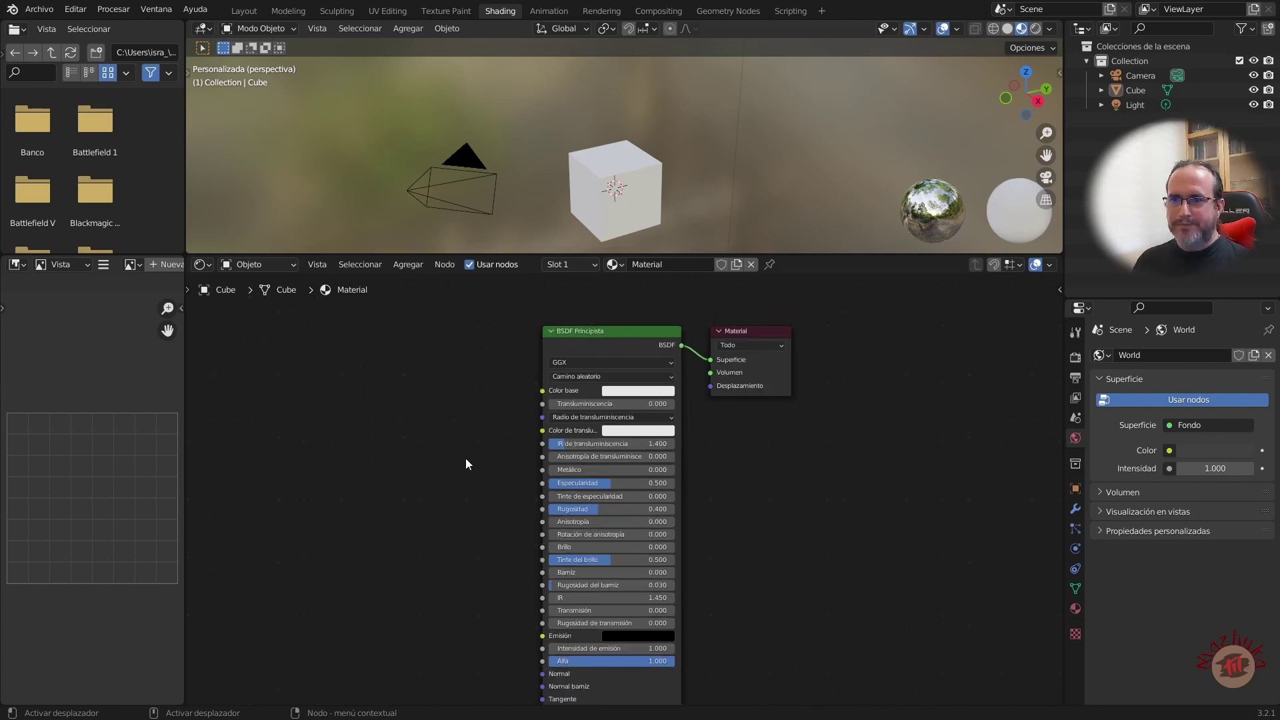
{"action": "scroll", "coordinate": [464, 478], "scroll_direction": "down", "scroll_amount": 1}
{"action": "scroll", "coordinate": [466, 493], "scroll_direction": "down", "scroll_amount": 1}
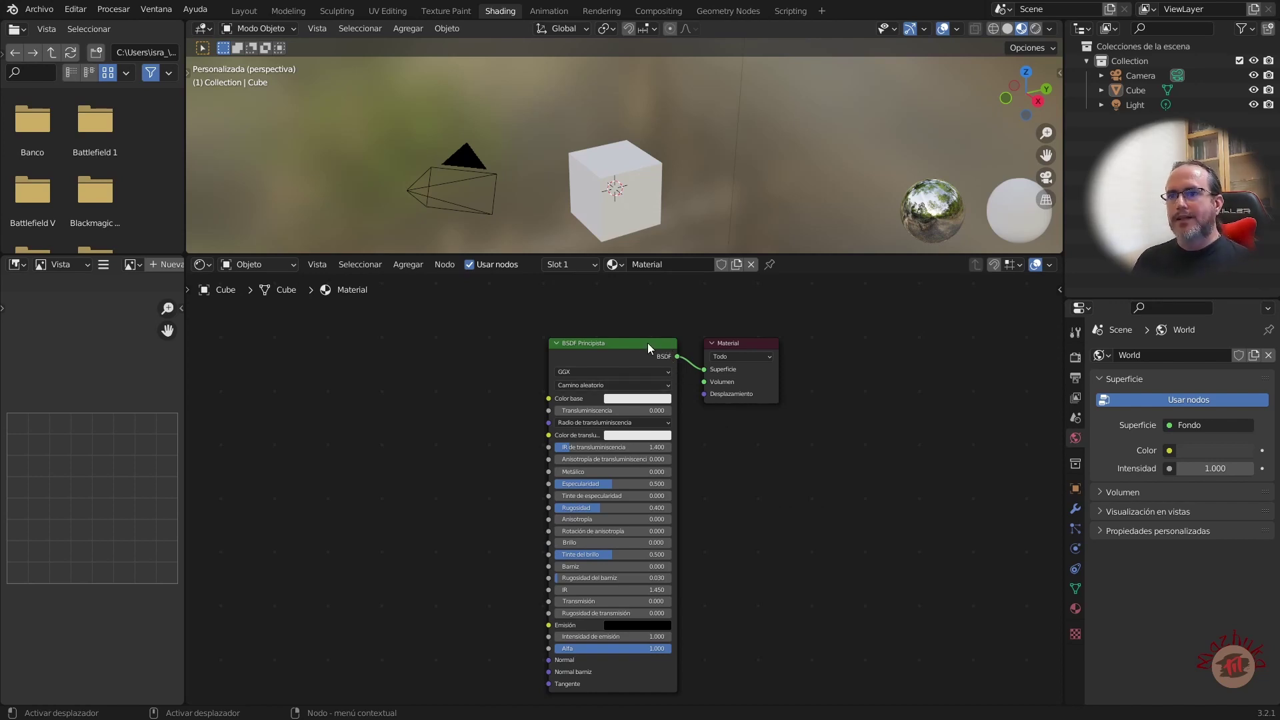
{"action": "left_click_drag", "start_coordinate": [647, 342], "coordinate": [635, 346]}
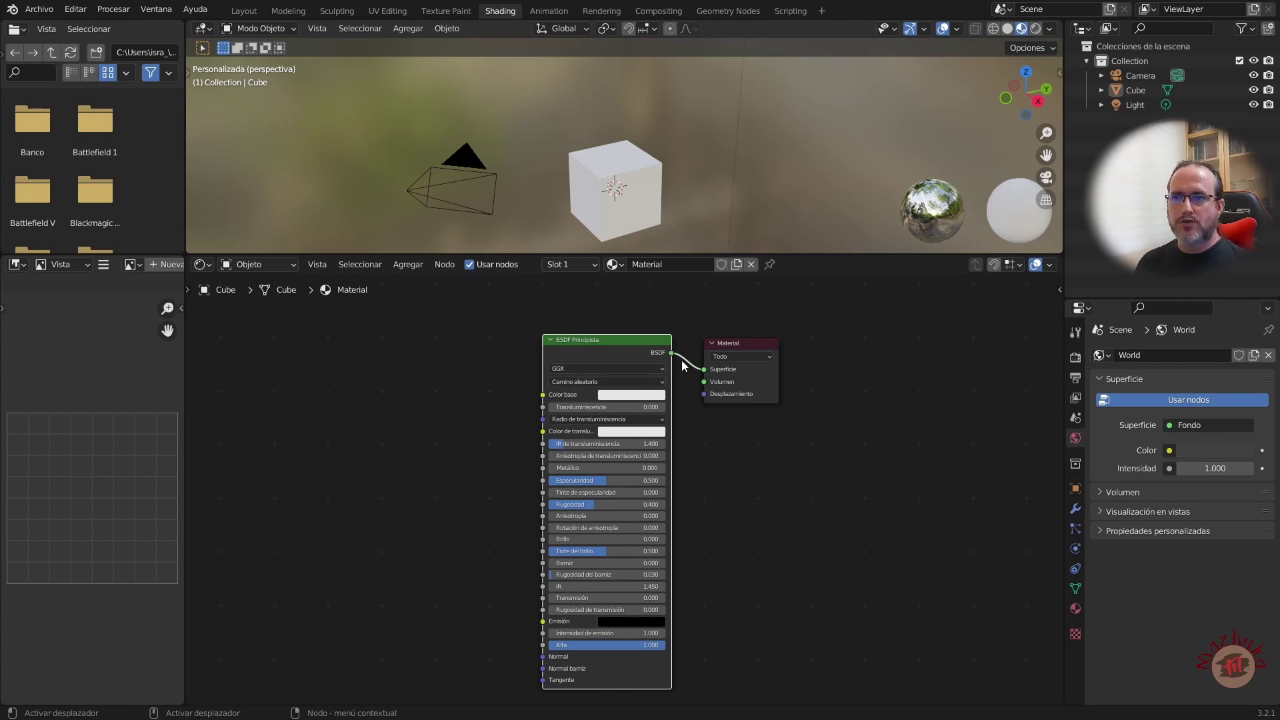
Examine the distribution and subsurface method options of the BSDF Principista node.
{"action": "left_click", "coordinate": [581, 367]}
{"action": "left_click", "coordinate": [578, 377]}
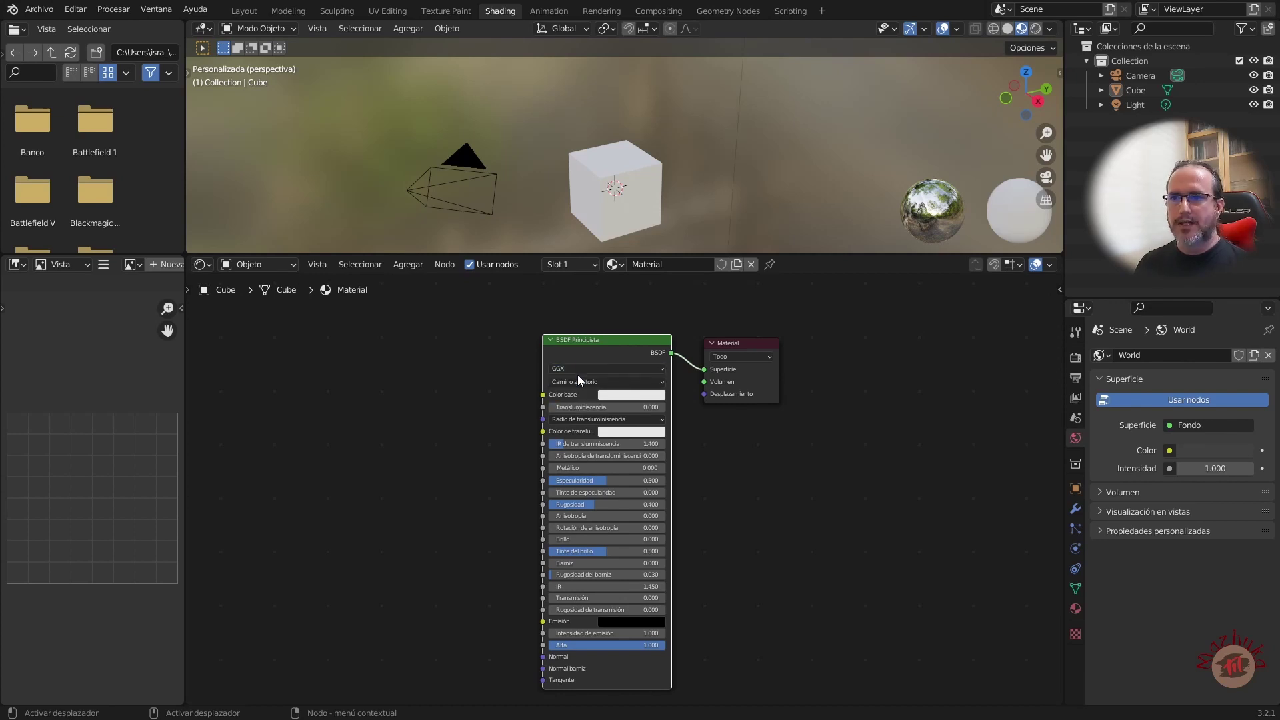
{"action": "left_click", "coordinate": [577, 382]}
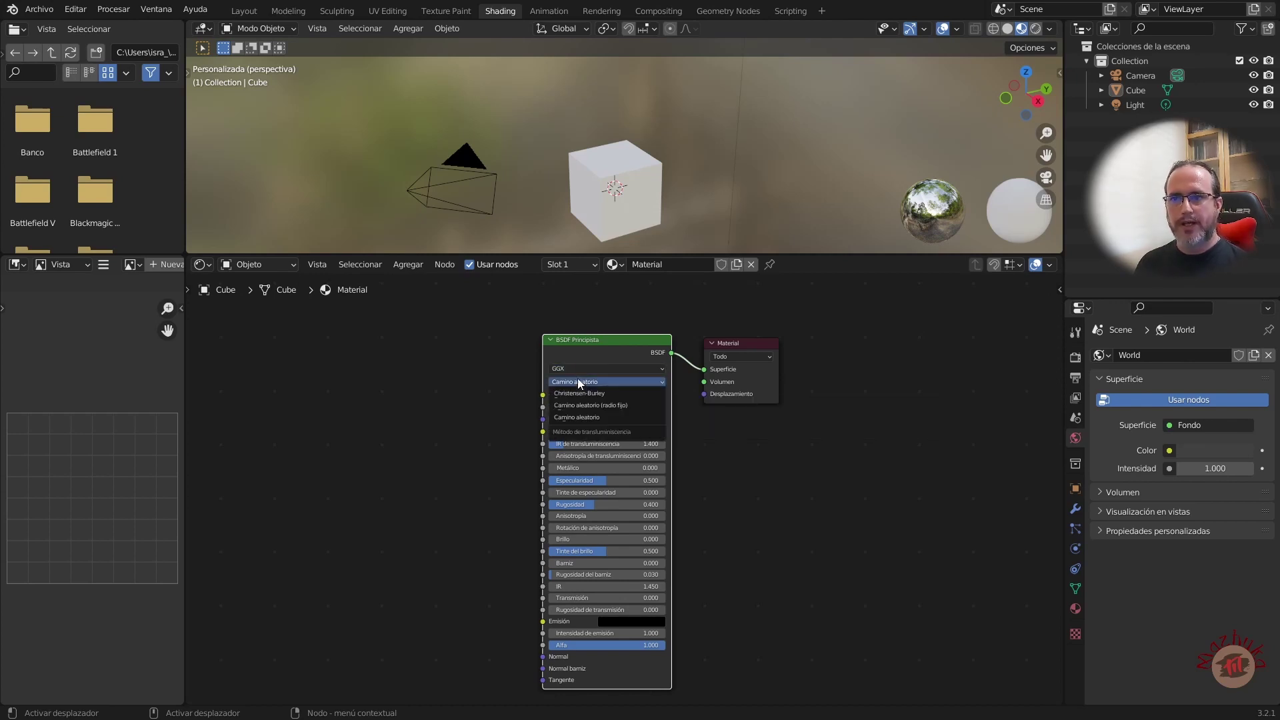
{"action": "left_click", "coordinate": [578, 378]}
{"action": "left_click", "coordinate": [603, 369]}
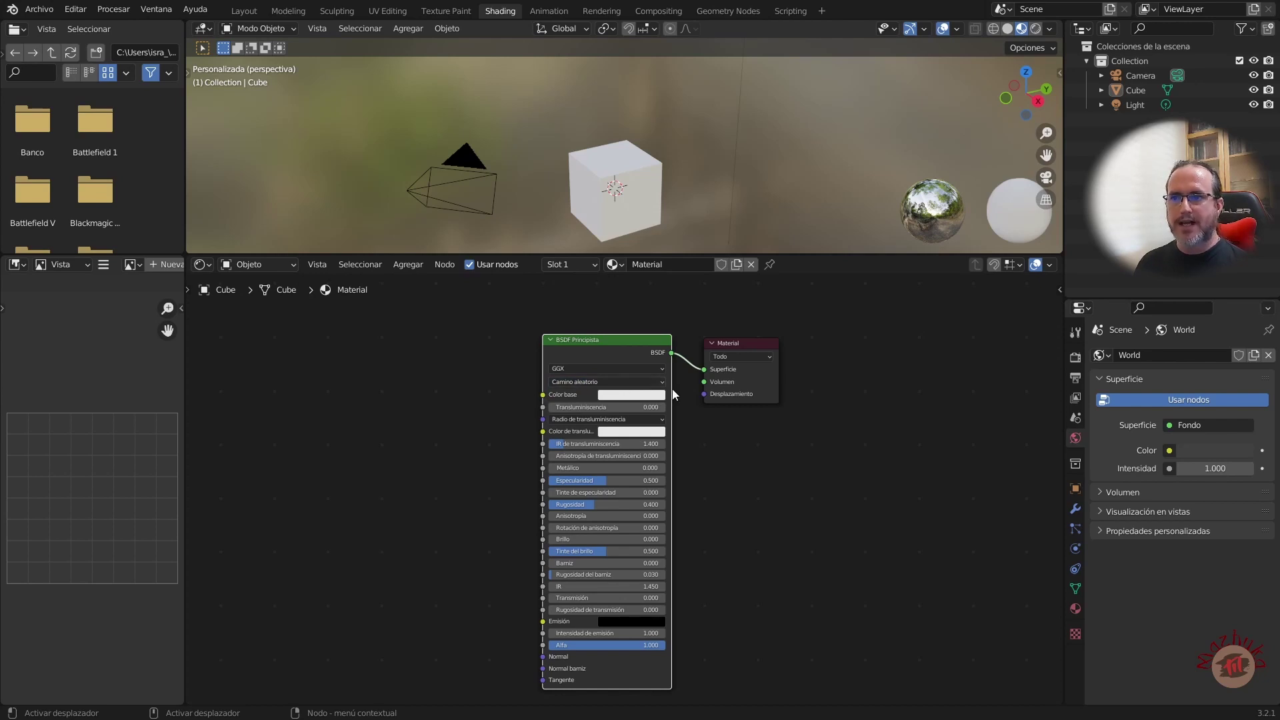
{"action": "left_click", "coordinate": [607, 367]}
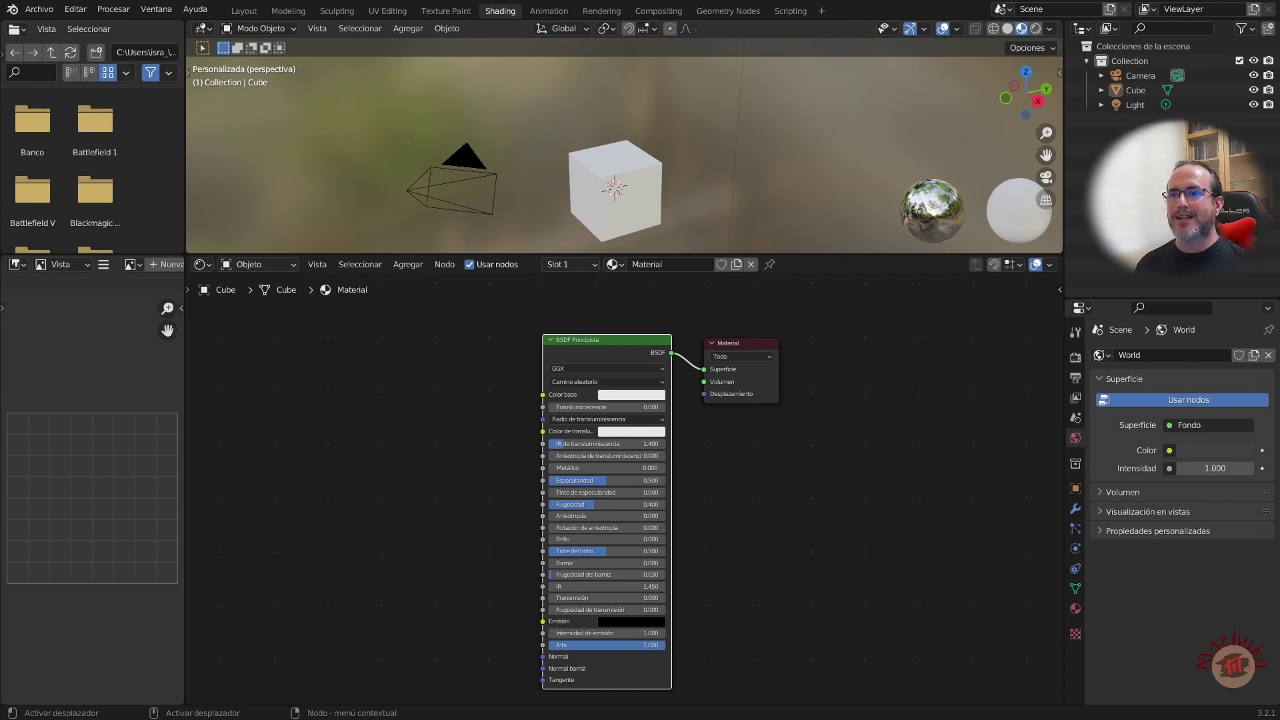
Add an Atributo input node ahead of the BSDF Principista node and space the nodes apart.
{"action": "left_click", "coordinate": [420, 452]}
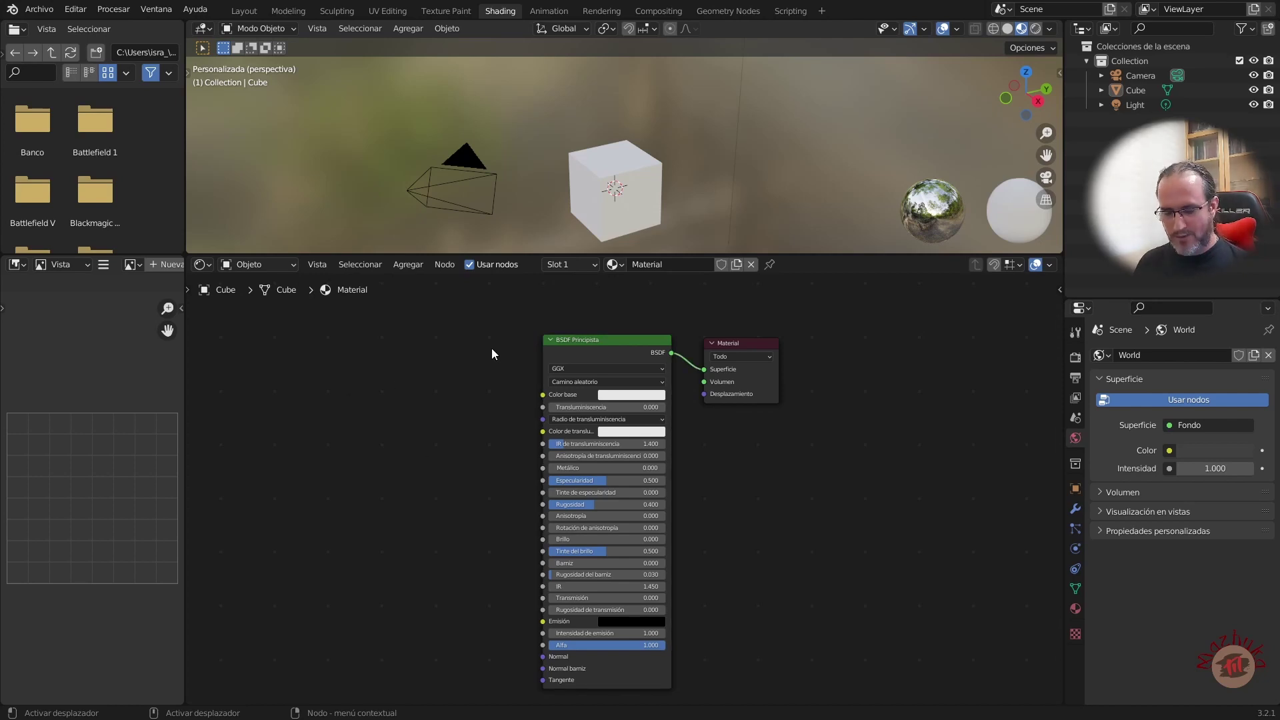
{"action": "key", "text": "shift+a"}
{"action": "mouse_move", "coordinate": [385, 319]}
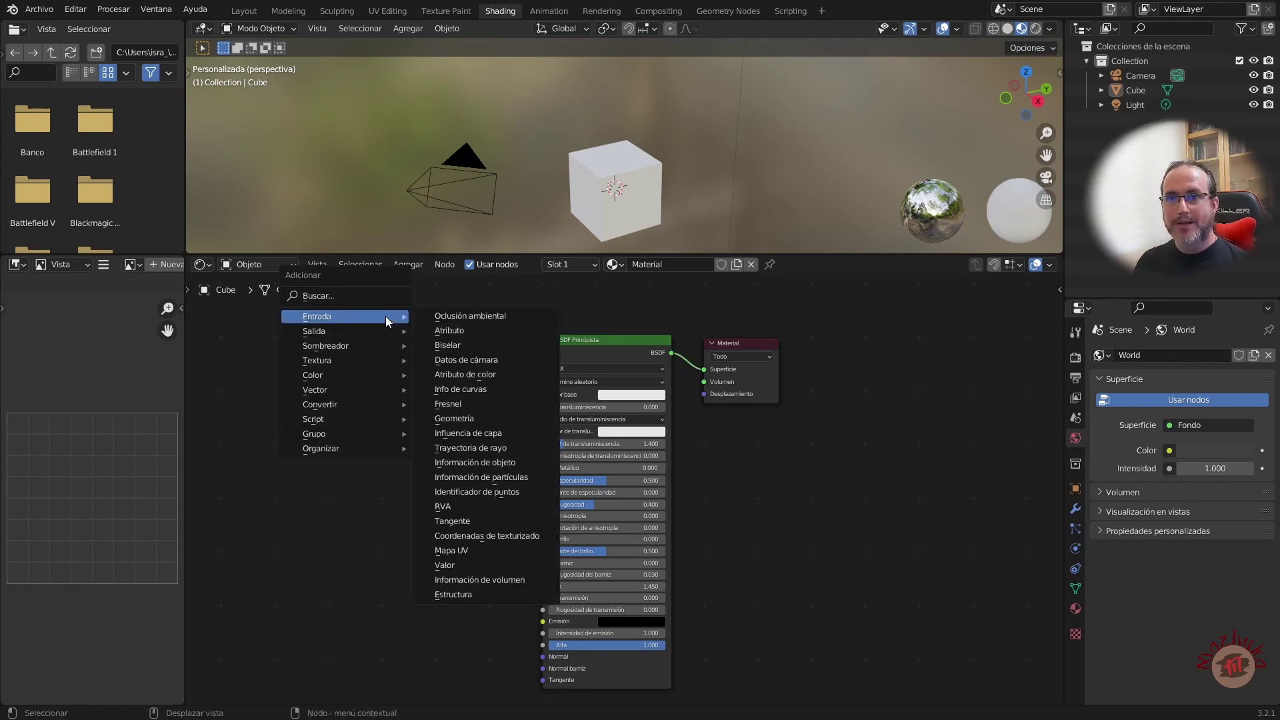
{"action": "left_click", "coordinate": [450, 331]}
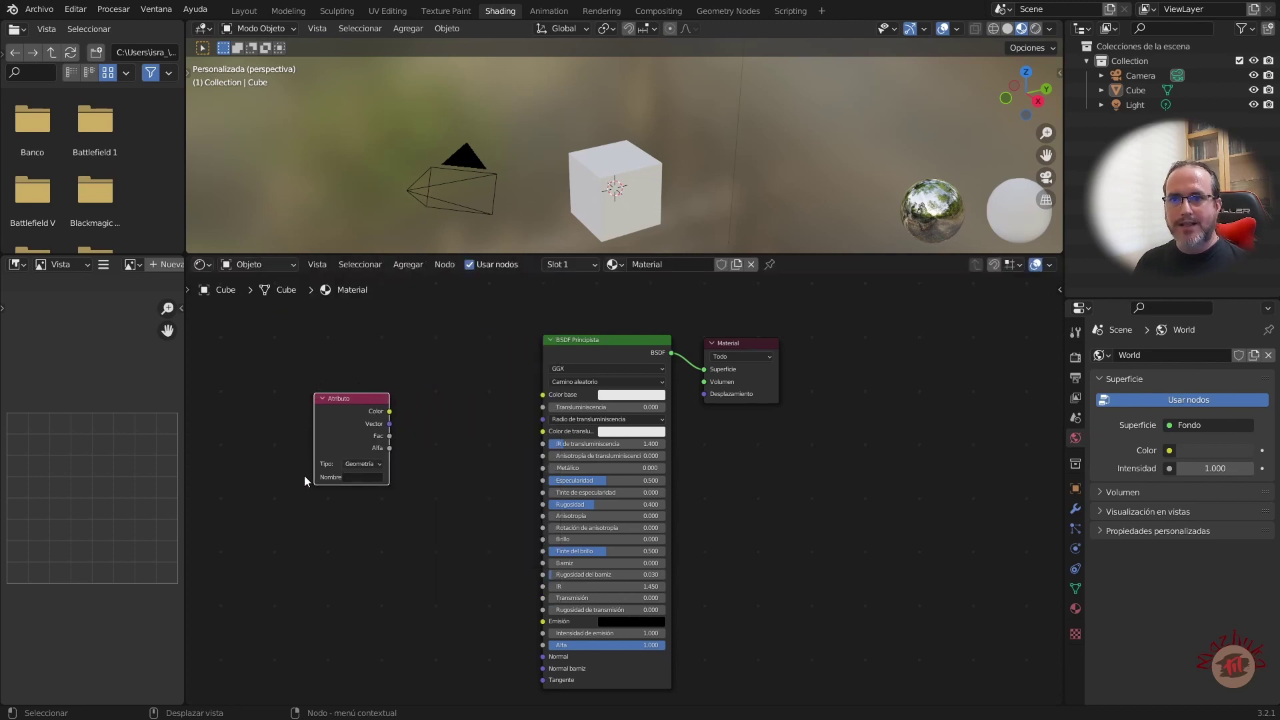
{"action": "scroll", "coordinate": [367, 483], "scroll_direction": "up", "scroll_amount": 1}
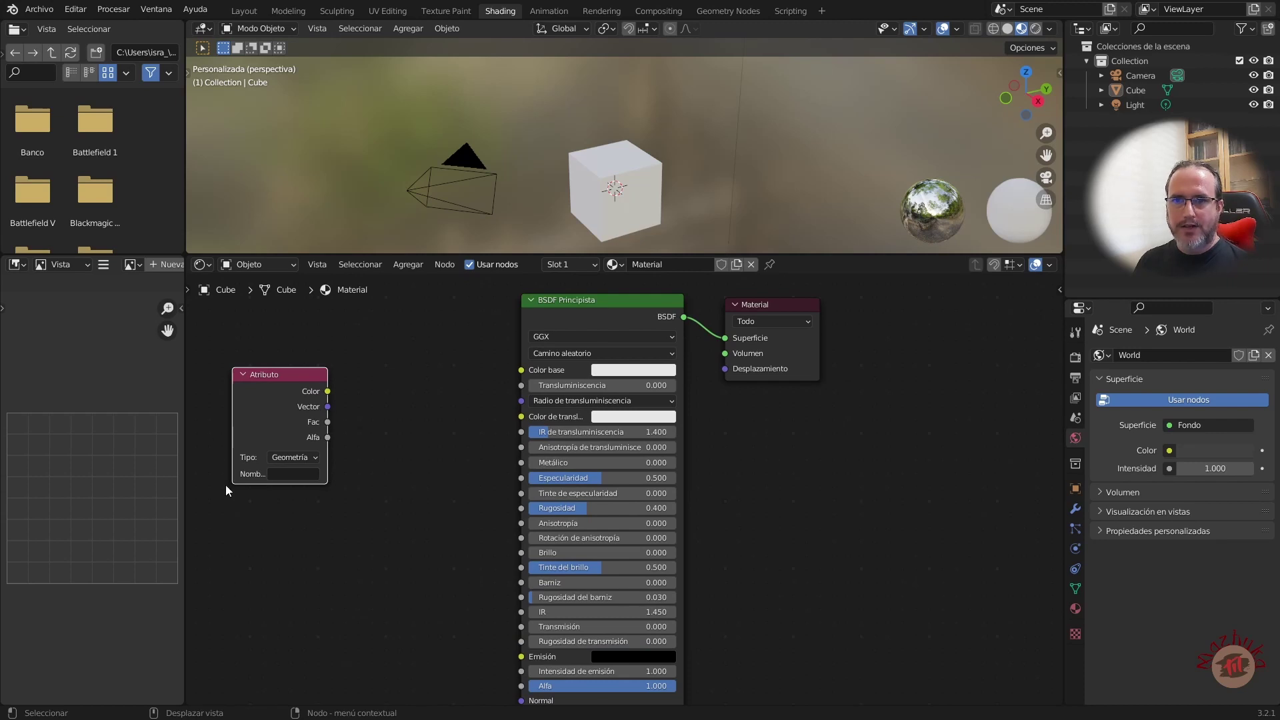
{"action": "left_click_drag", "start_coordinate": [282, 378], "coordinate": [314, 379]}
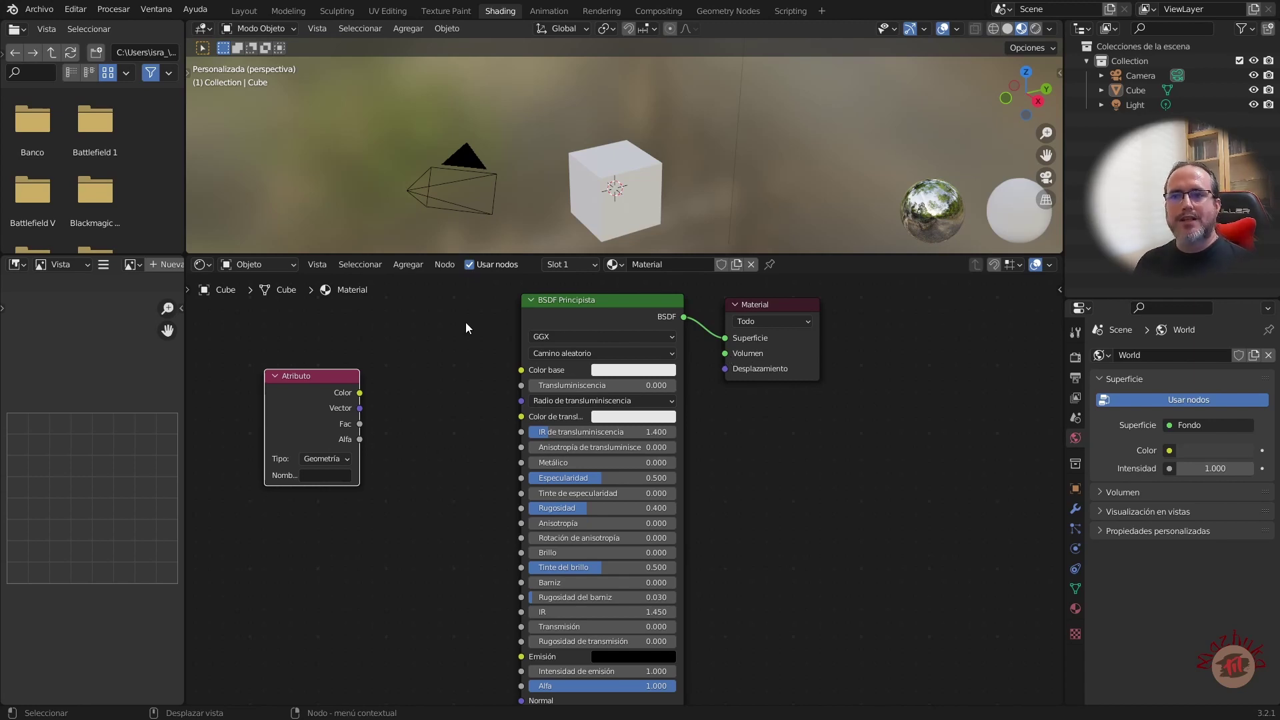
{"action": "left_click_drag", "start_coordinate": [561, 299], "coordinate": [516, 307]}
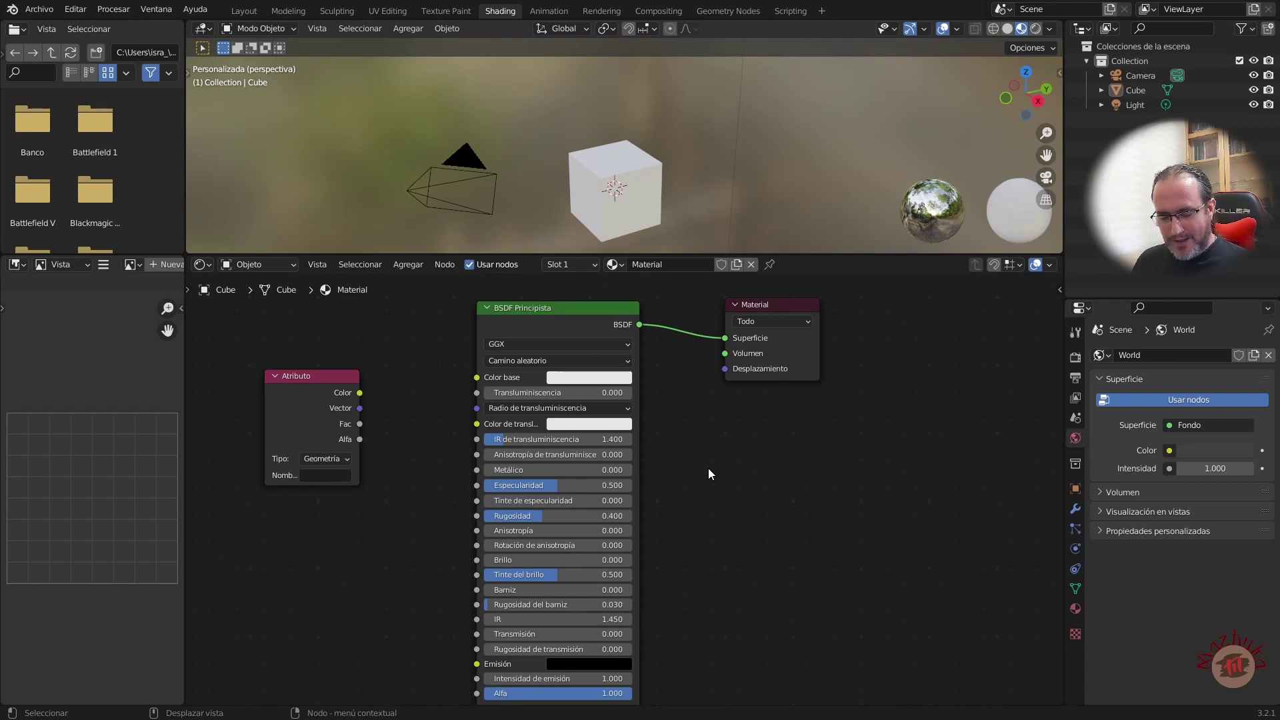
{"action": "key", "text": "shift+a"}
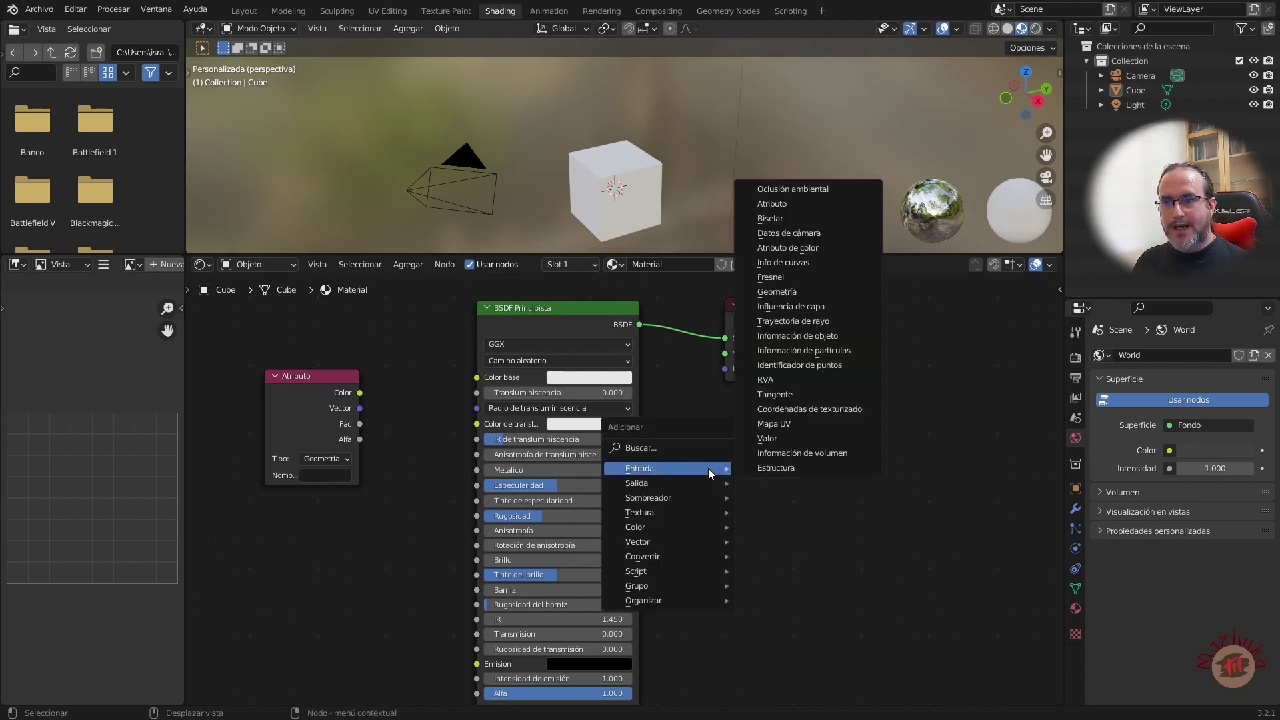
{"action": "mouse_move", "coordinate": [701, 585]}
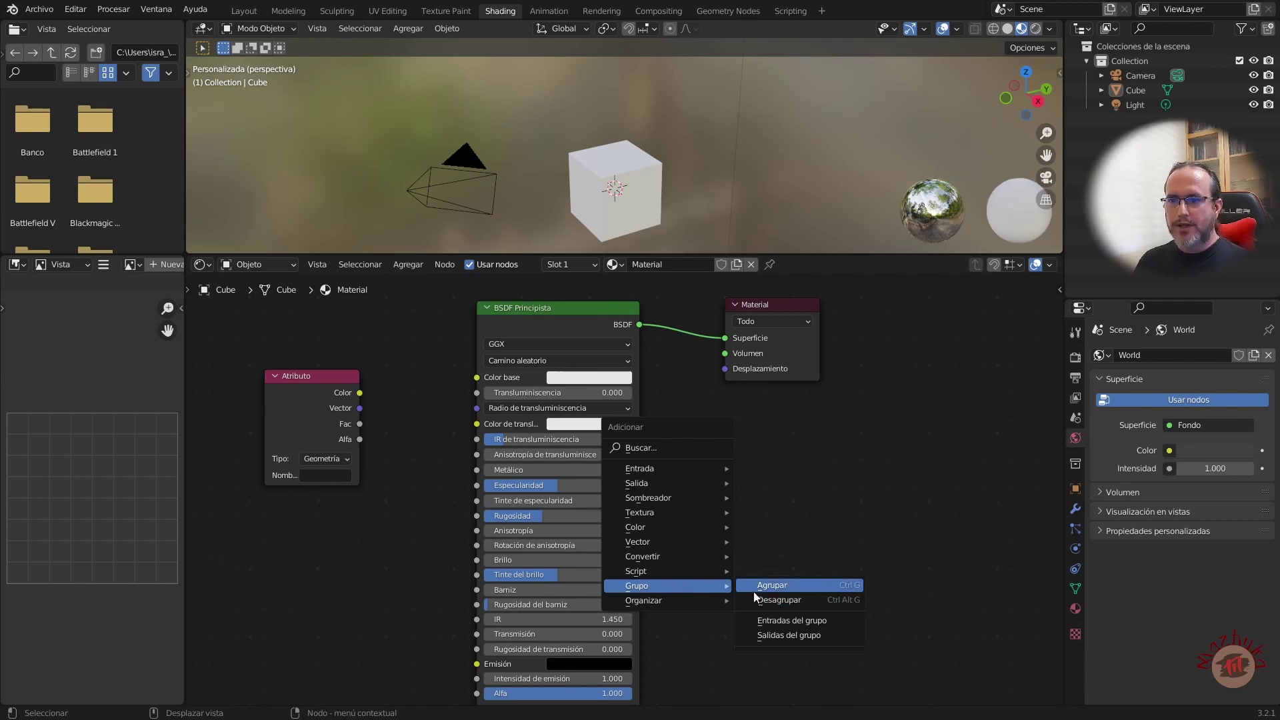
{"action": "mouse_move", "coordinate": [661, 599]}
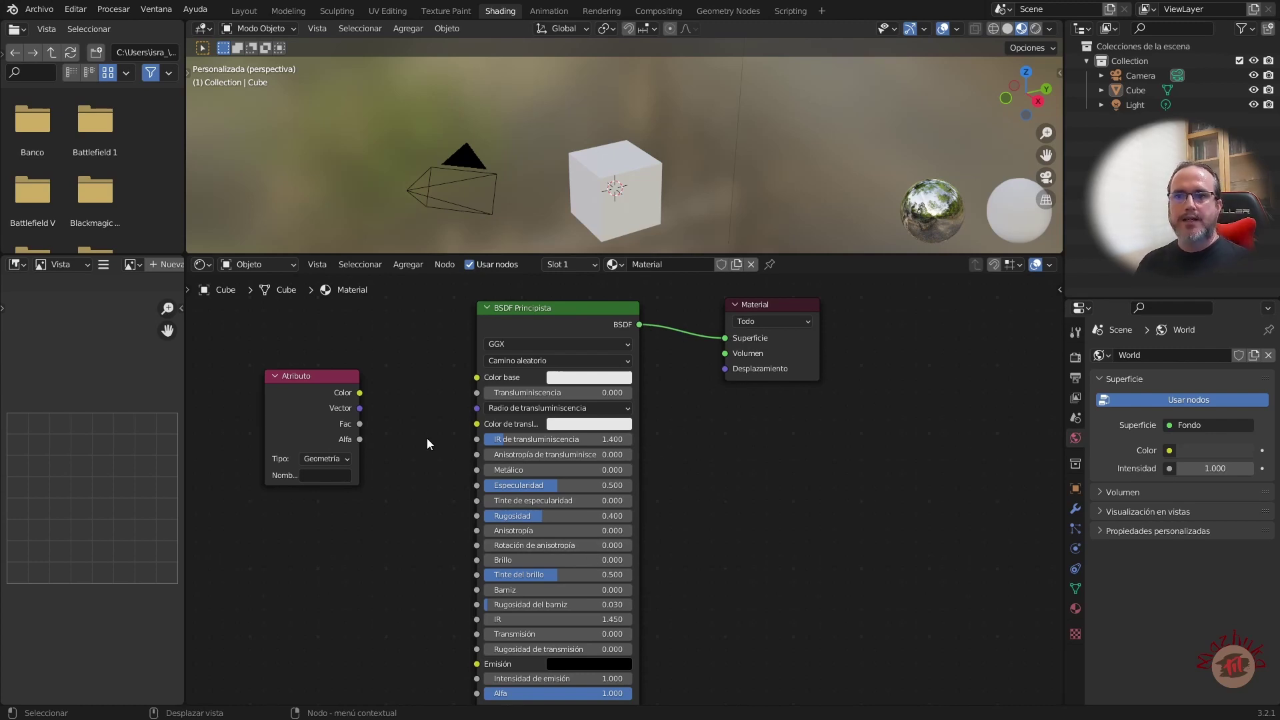
Connect the Atributo node's Color output to the Color base input of the BSDF Principista node.
{"action": "left_click_drag", "start_coordinate": [359, 393], "coordinate": [476, 378]}
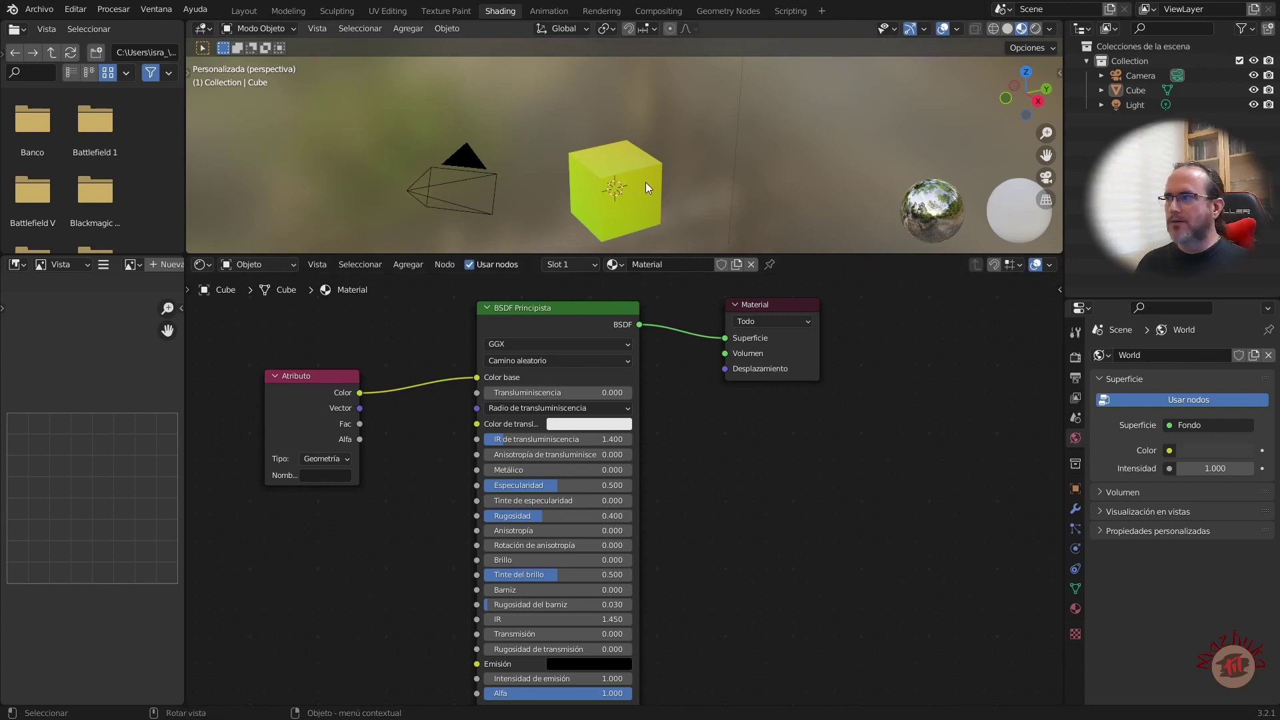
{"action": "mouse_move", "coordinate": [477, 377]}
{"action": "left_mouse_down"}
{"action": "mouse_move", "coordinate": [427, 392]}
{"action": "mouse_move", "coordinate": [481, 377]}
{"action": "left_mouse_up"}
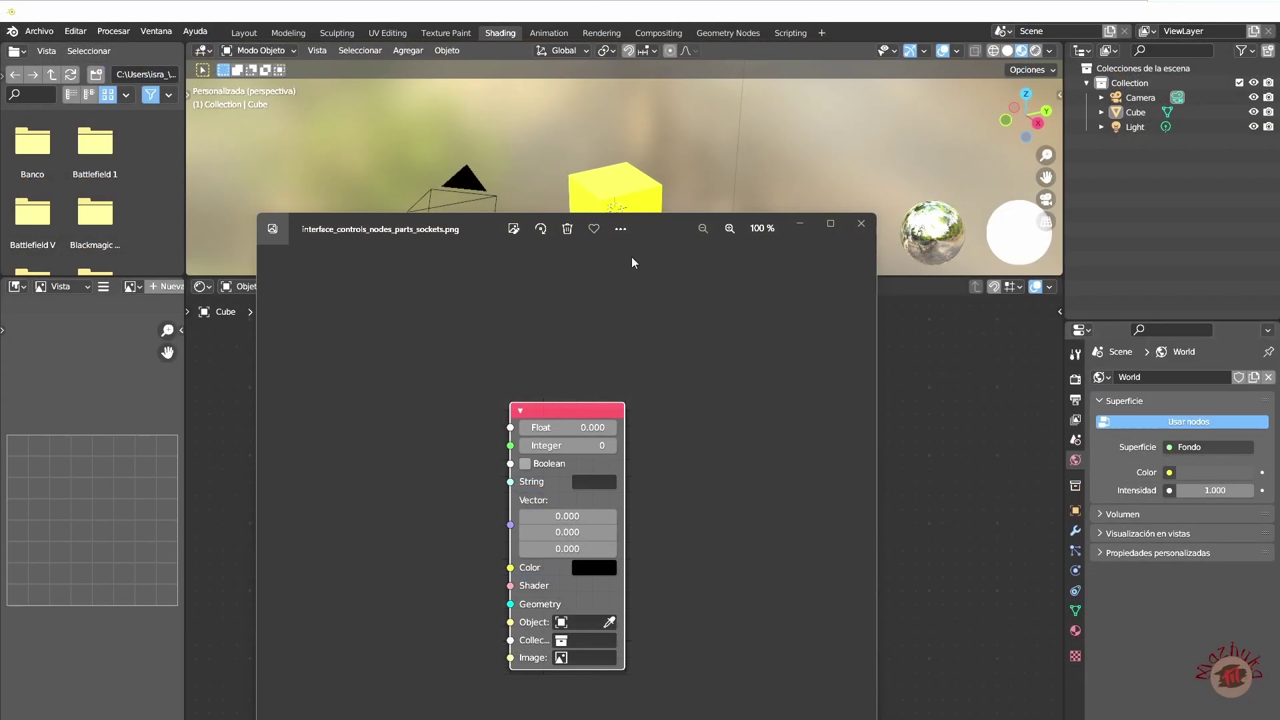
{"action": "scroll", "coordinate": [572, 522], "scroll_direction": "up", "scroll_amount": 4}
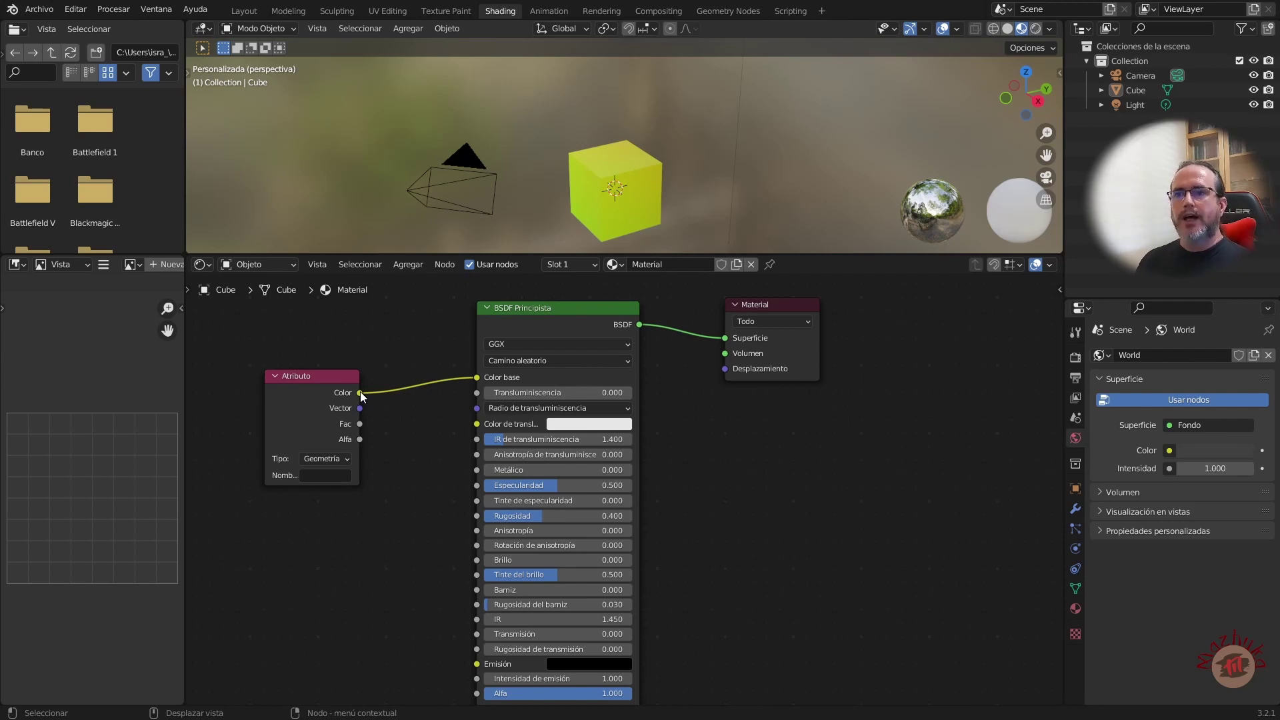
Try linking the Atributo node's Color output to Color de transluminiscencia and Emisión as well, and remove both extra links.
{"action": "left_click_drag", "start_coordinate": [360, 392], "coordinate": [480, 424]}
{"action": "left_click_drag", "start_coordinate": [360, 392], "coordinate": [476, 664]}
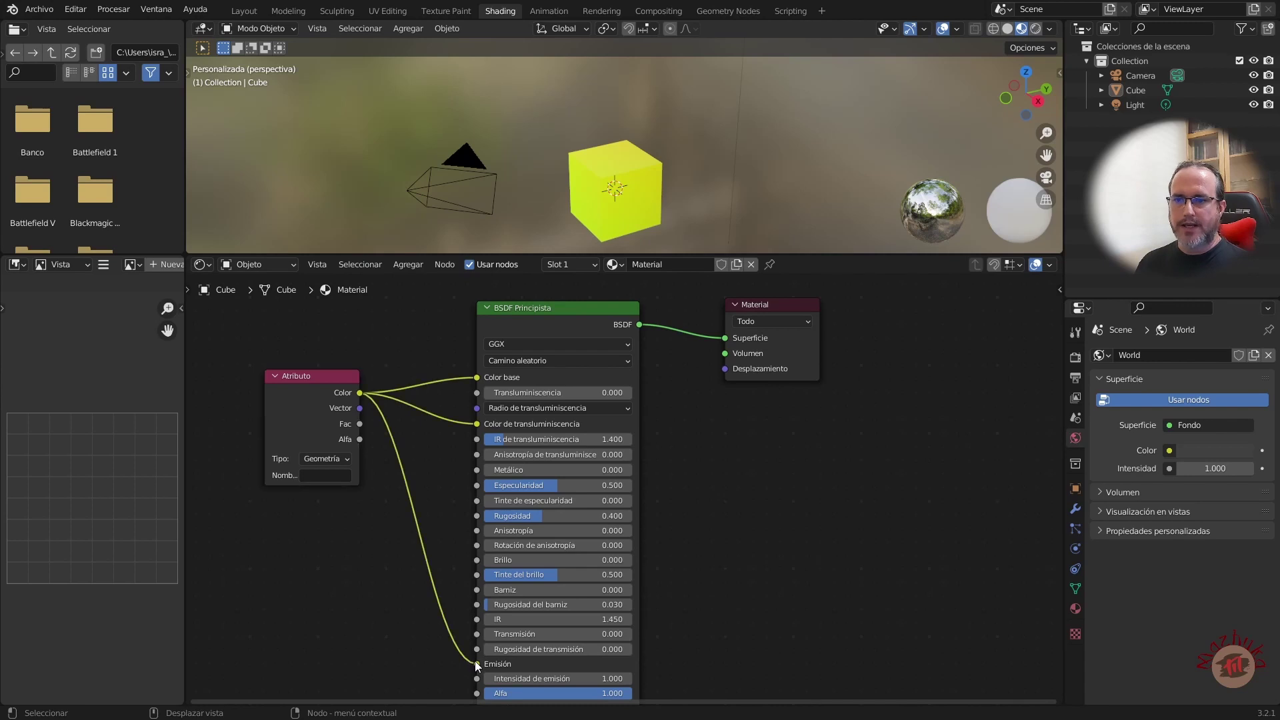
{"action": "left_click_drag", "start_coordinate": [478, 665], "coordinate": [440, 659]}
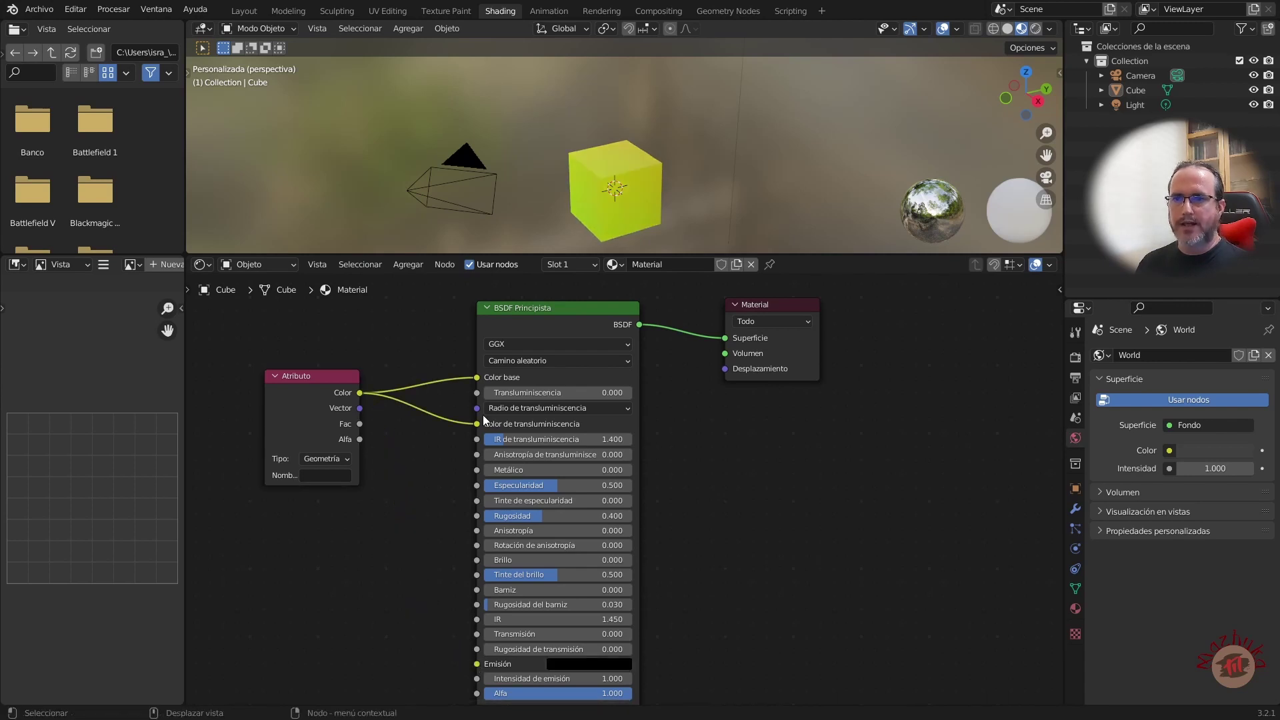
{"action": "mouse_move", "coordinate": [477, 424]}
{"action": "left_mouse_down"}
{"action": "mouse_move", "coordinate": [459, 426]}
{"action": "mouse_move", "coordinate": [467, 417]}
{"action": "left_mouse_up"}
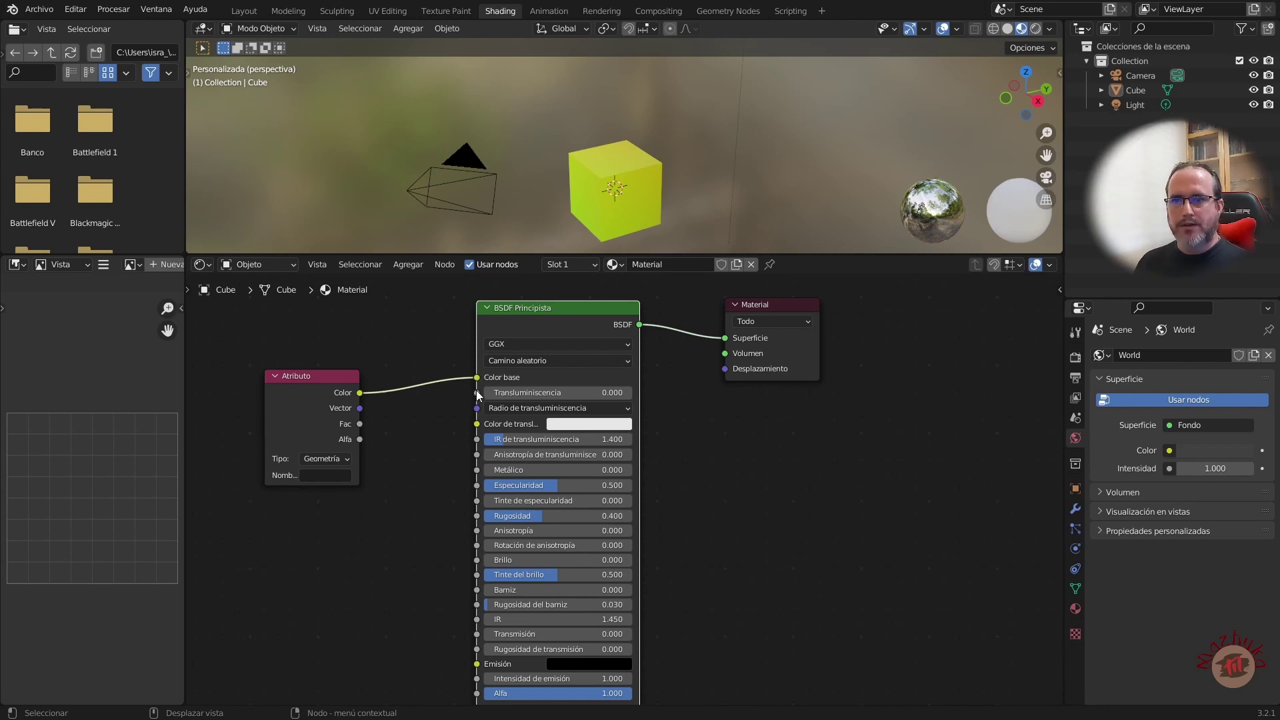
Try linking the Atributo node's Fac and Alfa outputs to Transluminiscencia and IR de transluminiscencia, and remove these links.
{"action": "left_click_drag", "start_coordinate": [359, 424], "coordinate": [477, 439]}
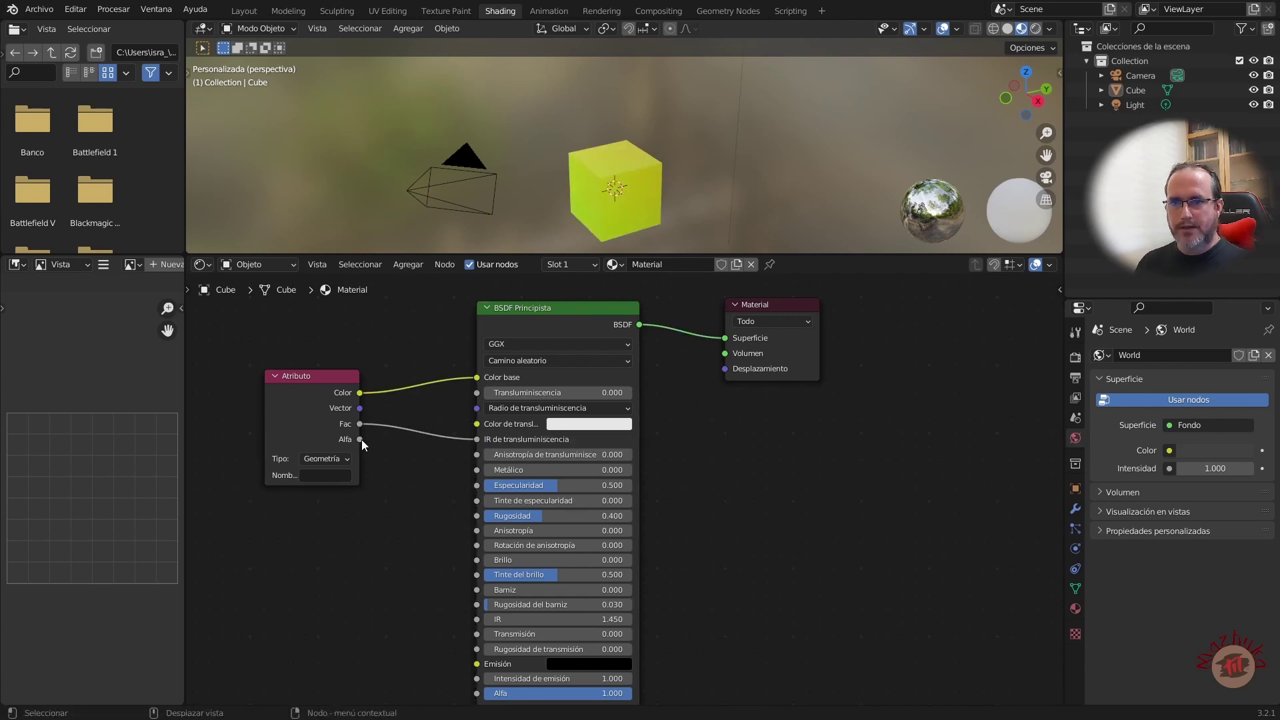
{"action": "left_click_drag", "start_coordinate": [360, 438], "coordinate": [480, 438]}
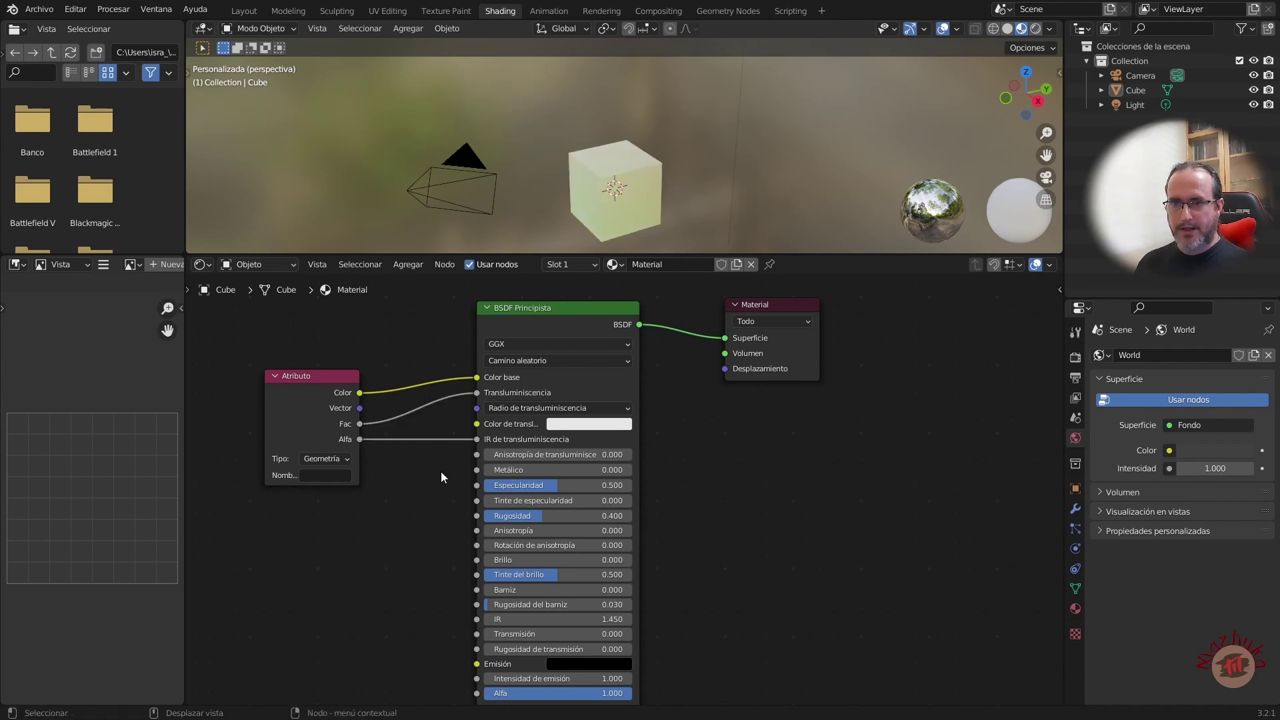
{"action": "left_click_drag", "start_coordinate": [477, 392], "coordinate": [435, 440]}
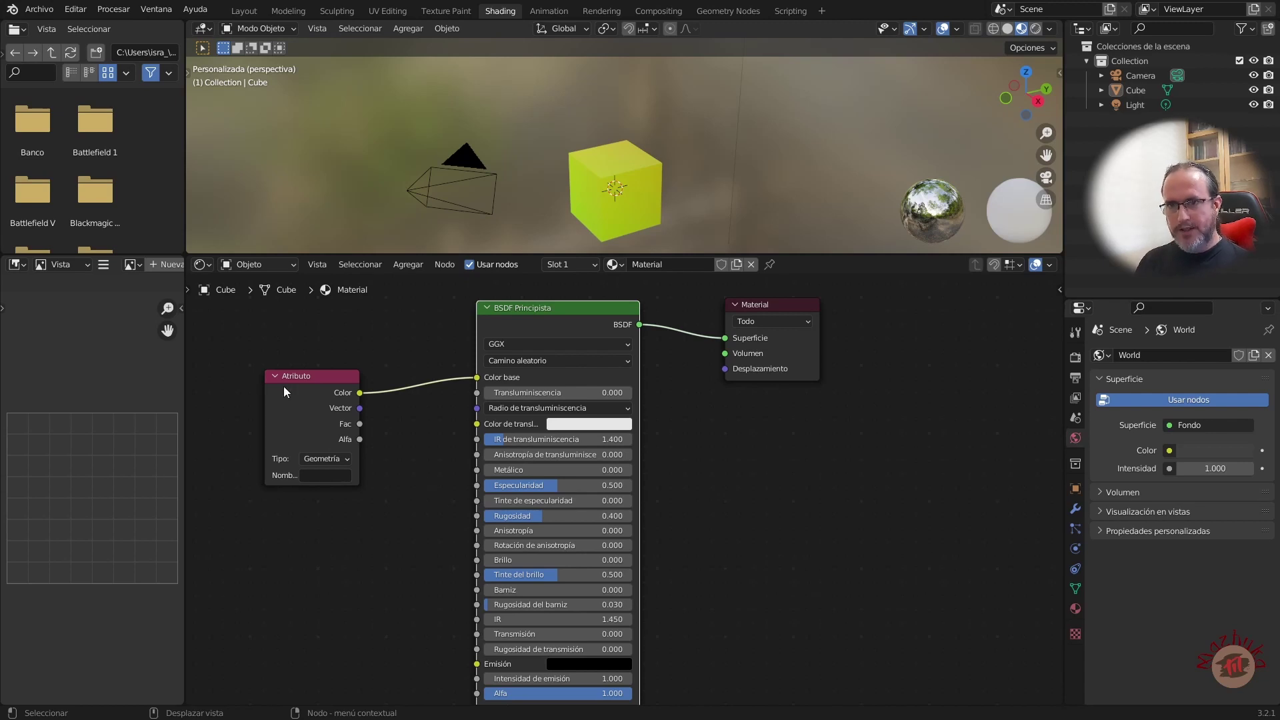
Move the Atributo node away from the BSDF Principista node and insert a Mezclar RVA node on the link between them.
{"action": "left_click_drag", "start_coordinate": [289, 377], "coordinate": [238, 330]}
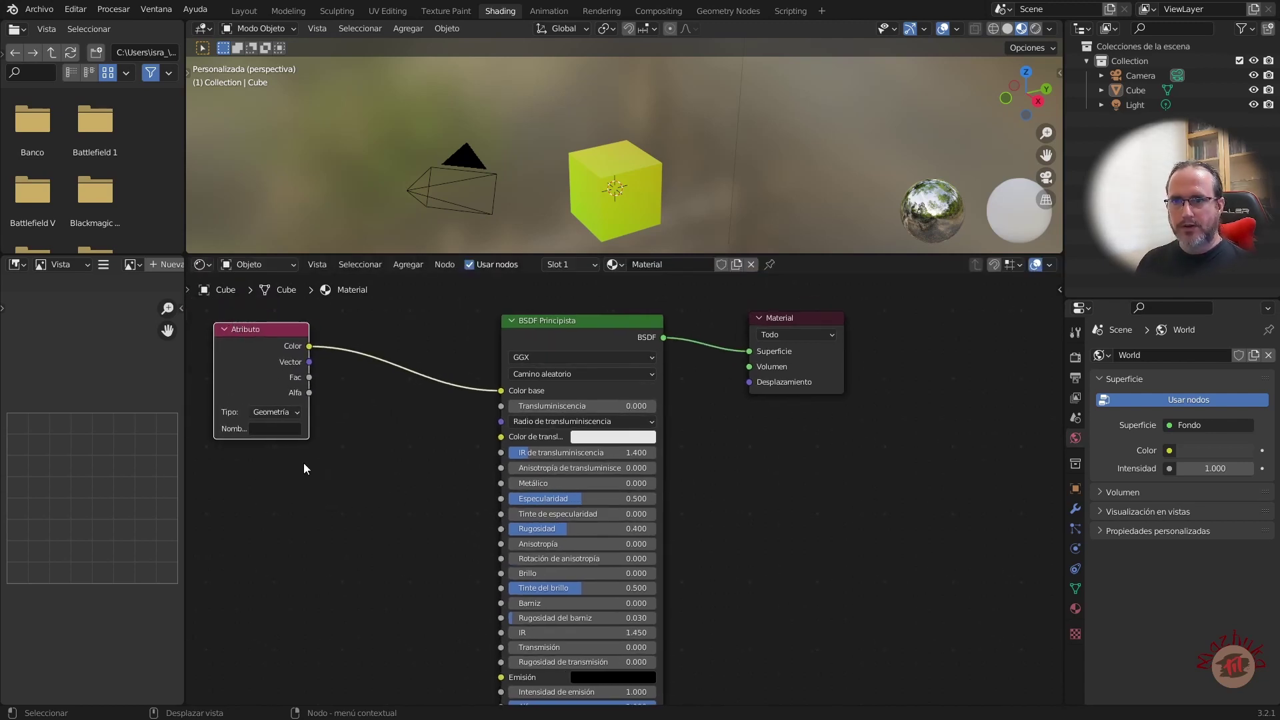
{"action": "key", "text": "shift+a"}
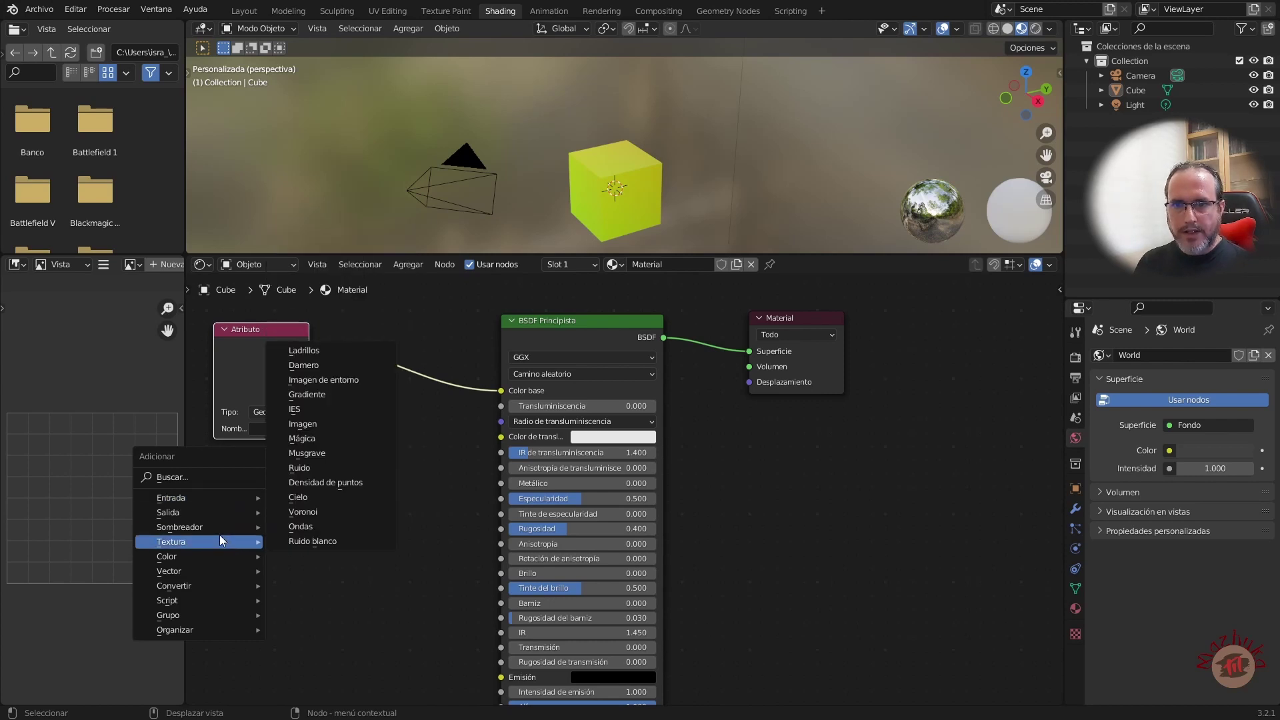
{"action": "mouse_move", "coordinate": [214, 556]}
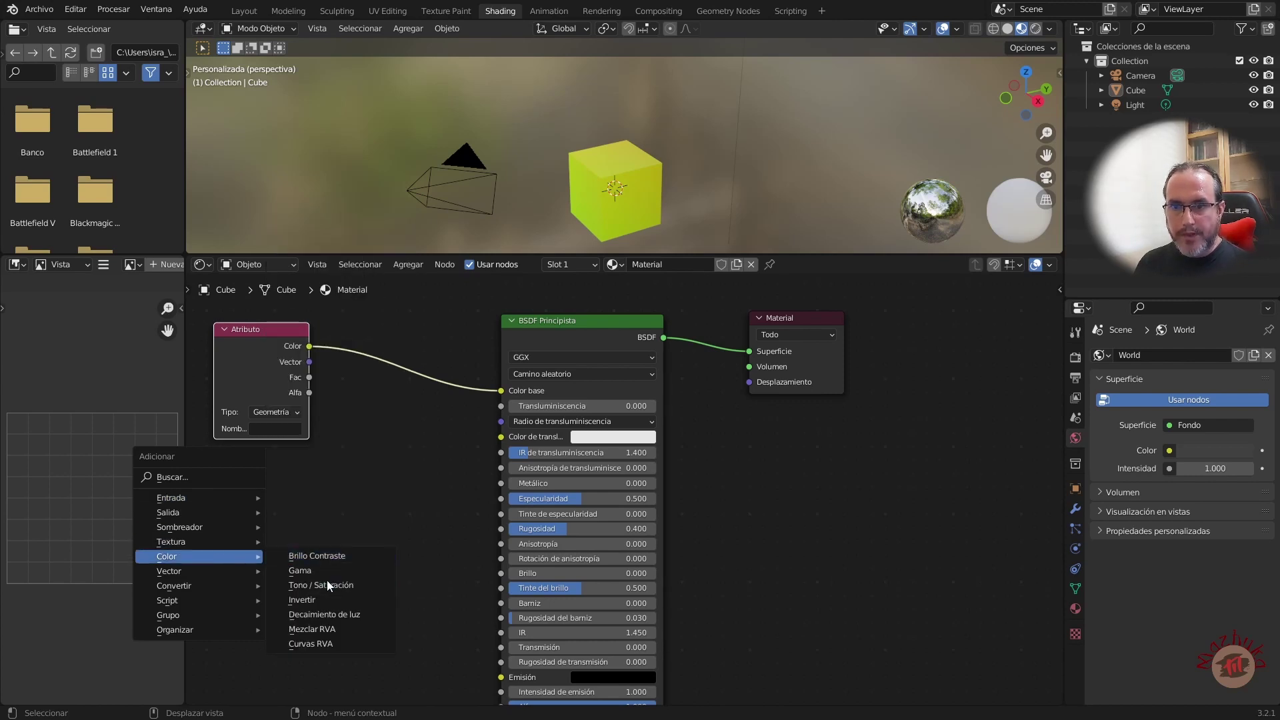
{"action": "left_click", "coordinate": [313, 628]}
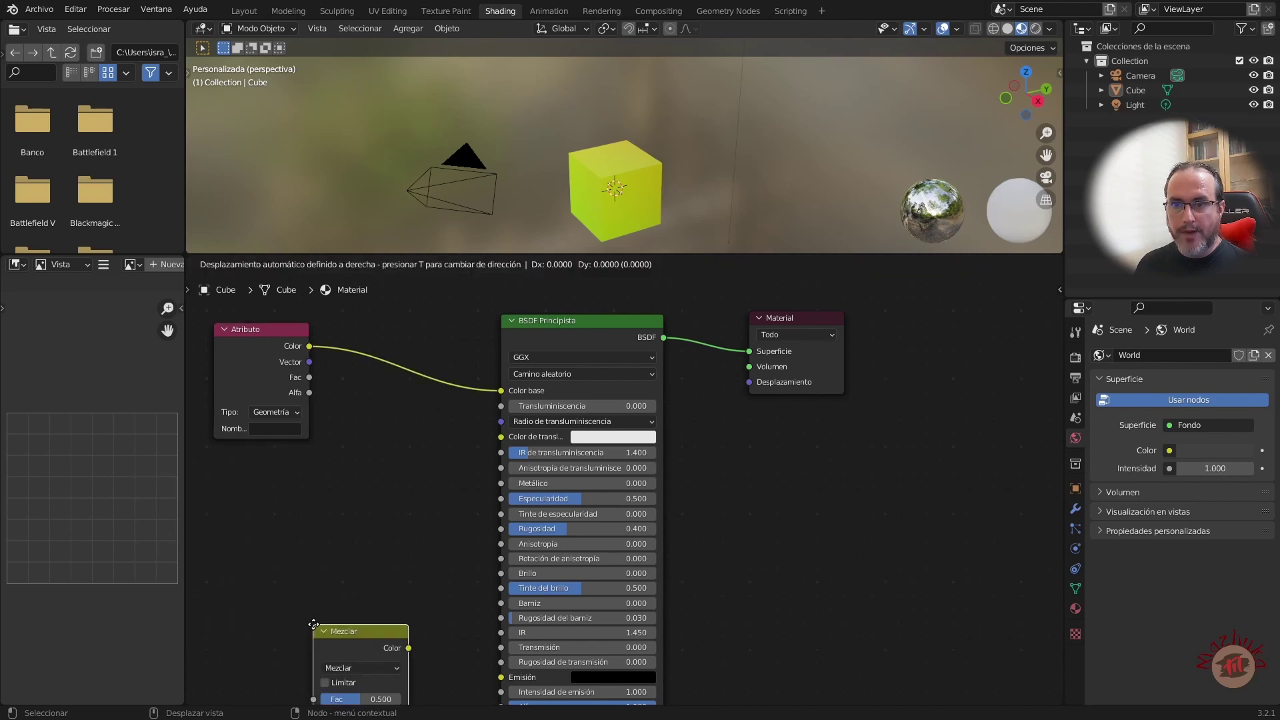
{"action": "left_click", "coordinate": [373, 357]}
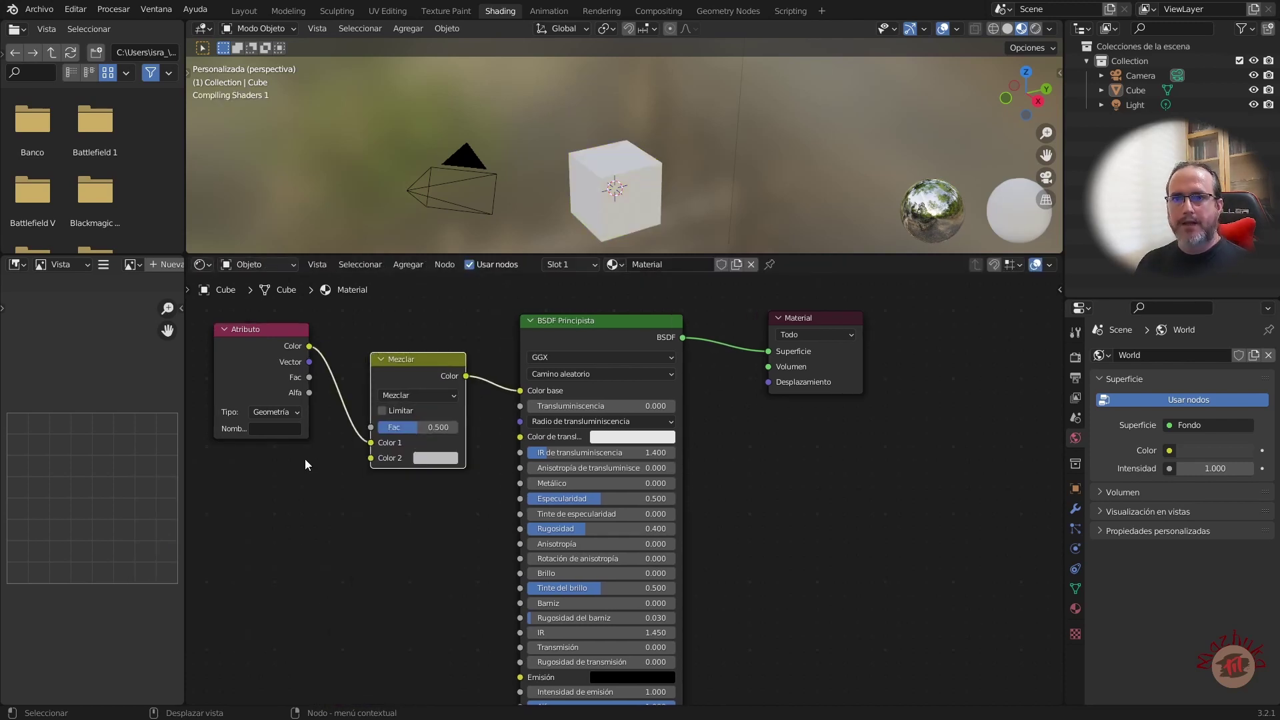
Duplicate the Atributo node, place the copy below the original and connect its Color output to the Mezclar node's Color 2 input.
{"action": "left_click", "coordinate": [259, 330]}
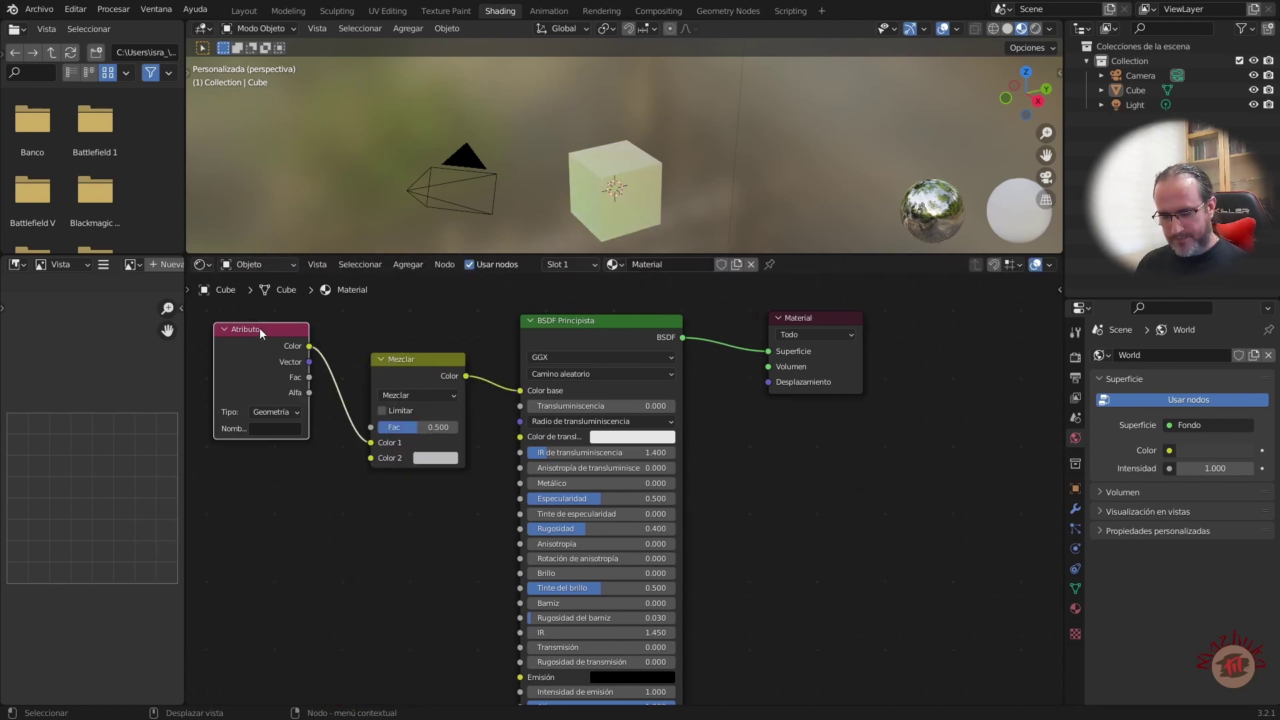
{"action": "key", "text": "shift+d"}
{"action": "left_click", "coordinate": [256, 490]}
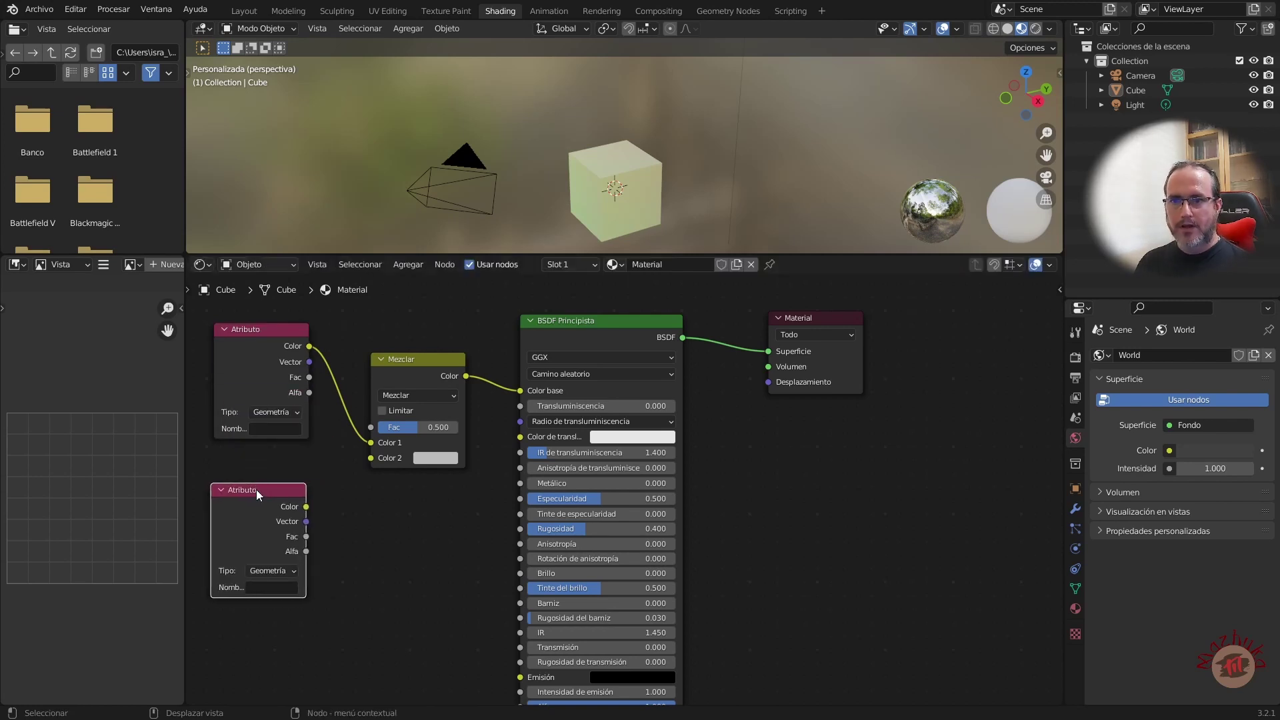
{"action": "left_click_drag", "start_coordinate": [310, 505], "coordinate": [364, 461]}
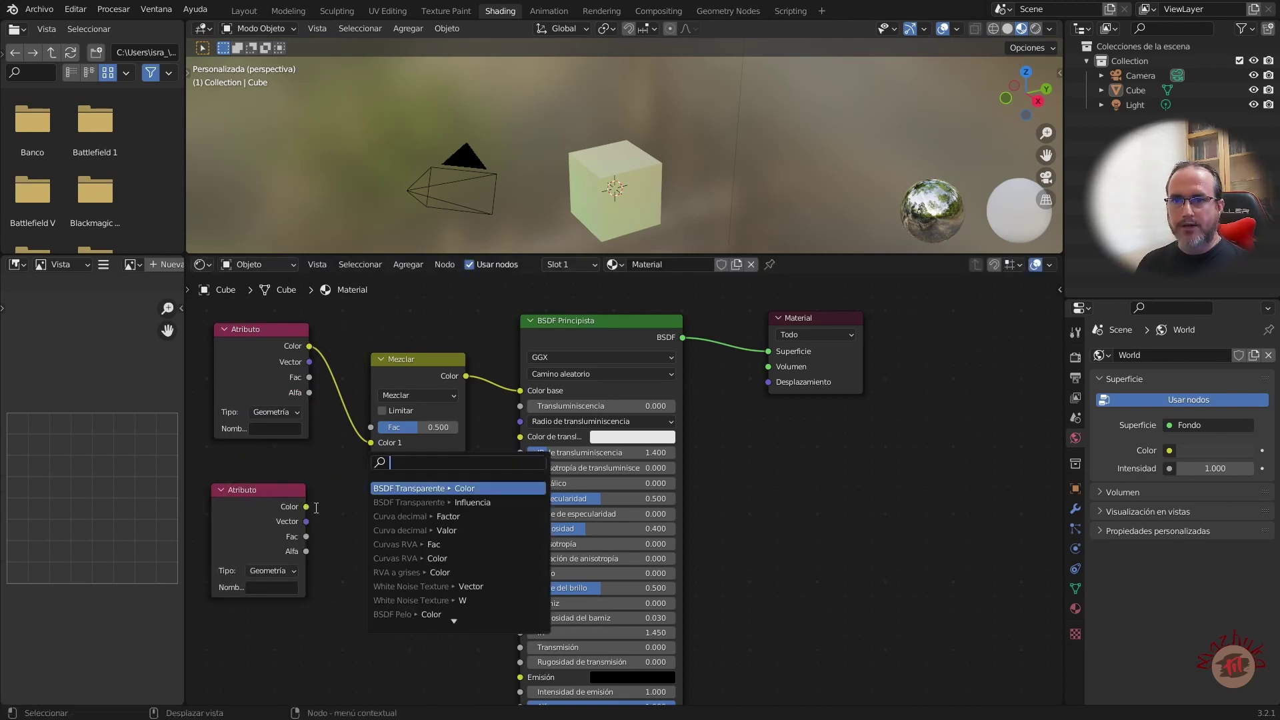
{"action": "key", "text": "Escape"}
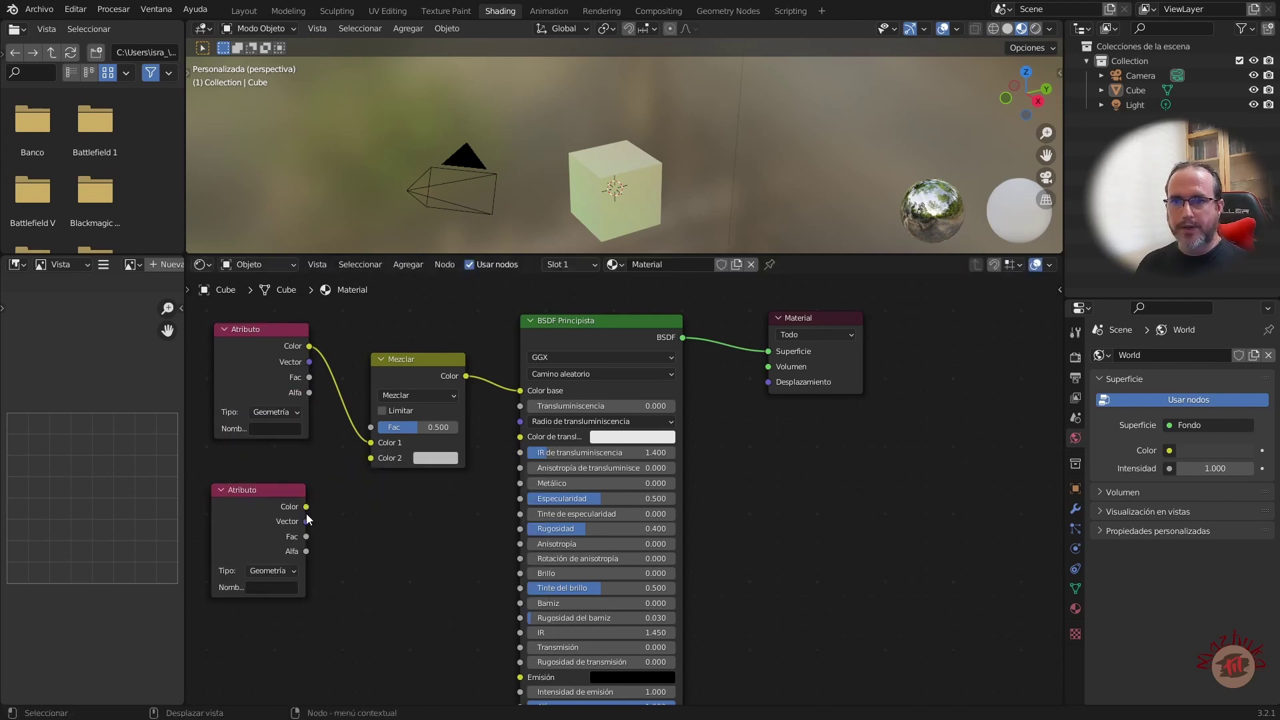
{"action": "left_click_drag", "start_coordinate": [307, 506], "coordinate": [370, 459]}
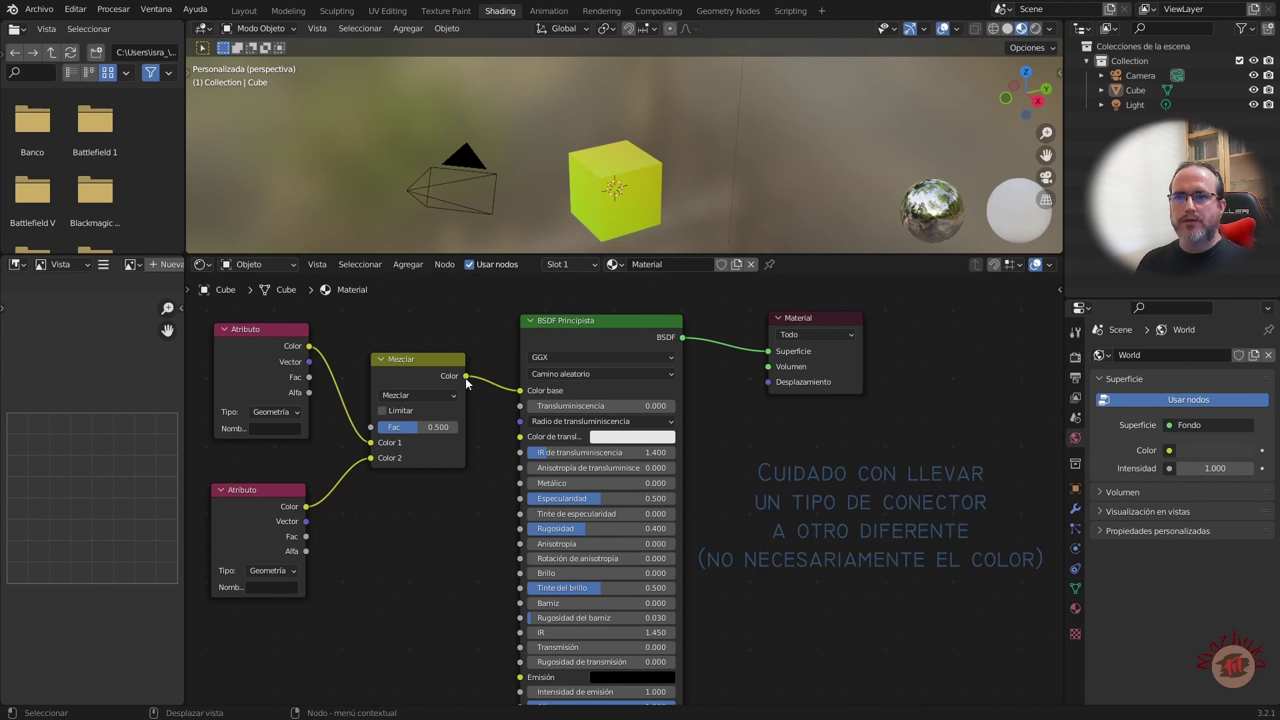
Try linking the Mezclar node's Color output to the BSDF Principista node's Brillo input as well, and remove this extra link.
{"action": "left_click_drag", "start_coordinate": [466, 376], "coordinate": [515, 521]}
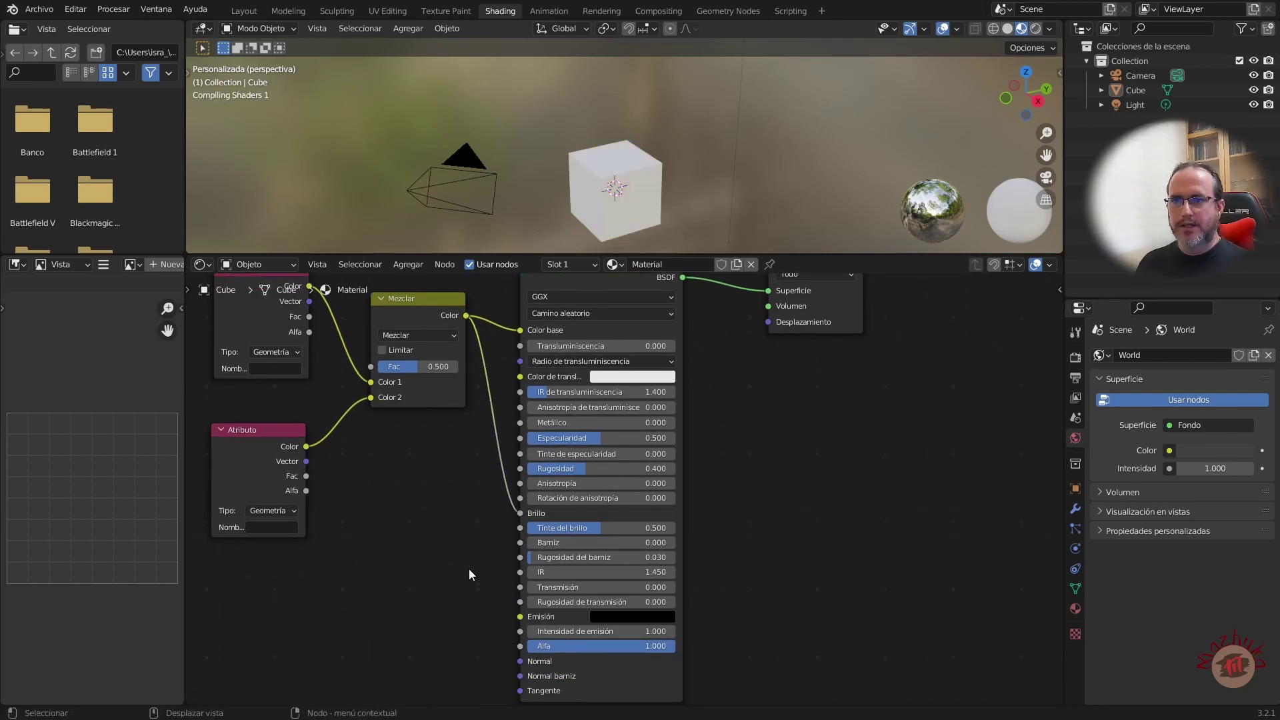
{"action": "scroll", "coordinate": [470, 574], "scroll_direction": "down", "scroll_amount": 1}
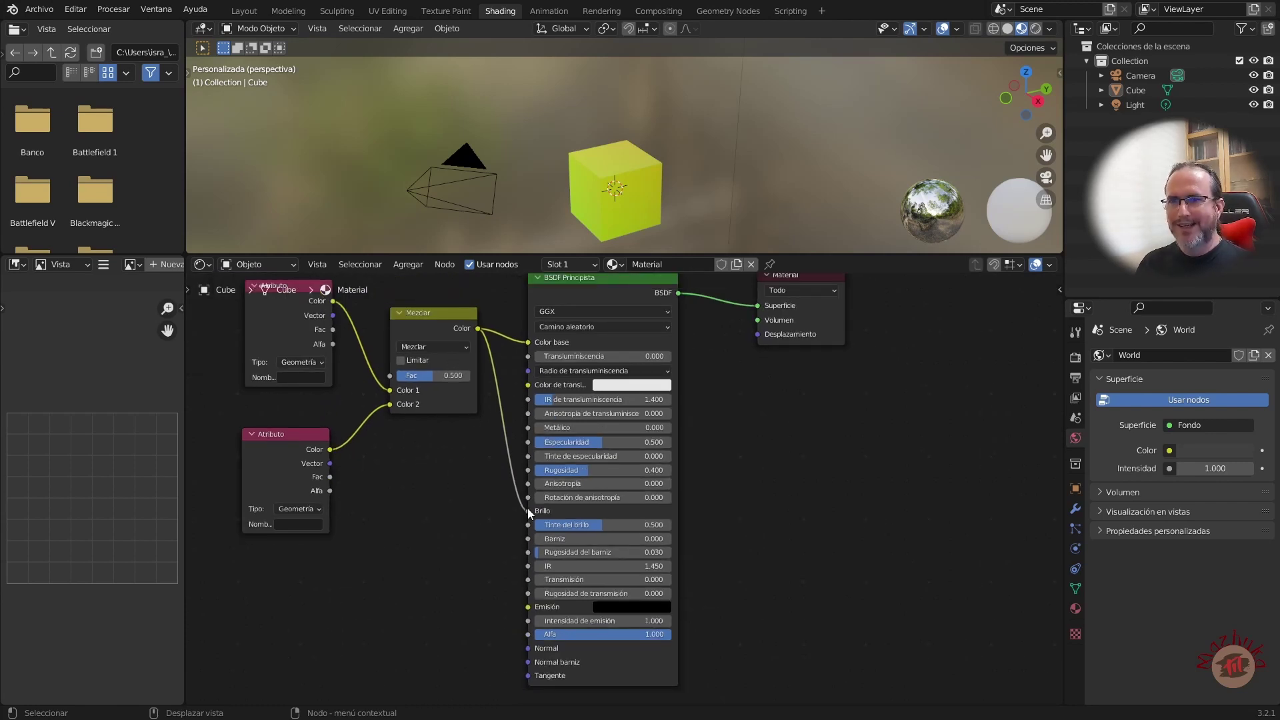
{"action": "left_click_drag", "start_coordinate": [527, 510], "coordinate": [504, 470]}
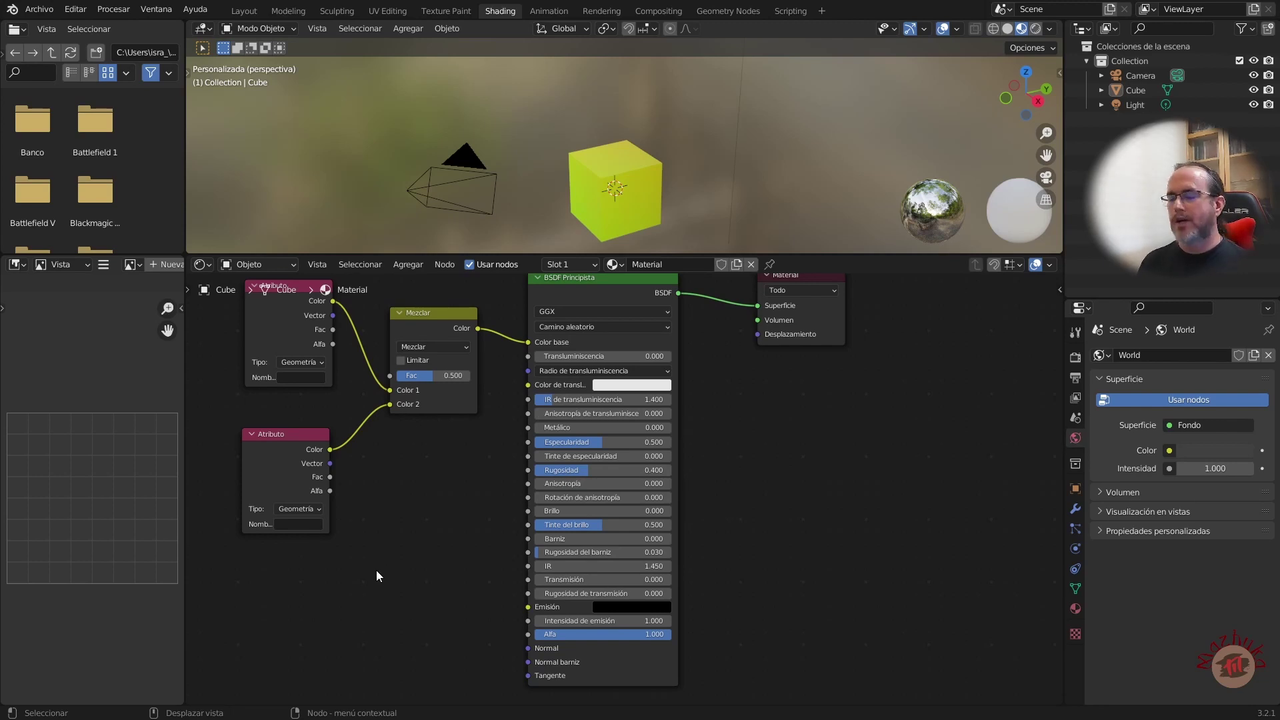
Move both Atributo nodes slightly downward, keeping them stacked closely one above the other beside the Mezclar node.
{"action": "scroll", "coordinate": [327, 384], "scroll_direction": "down", "scroll_amount": 1}
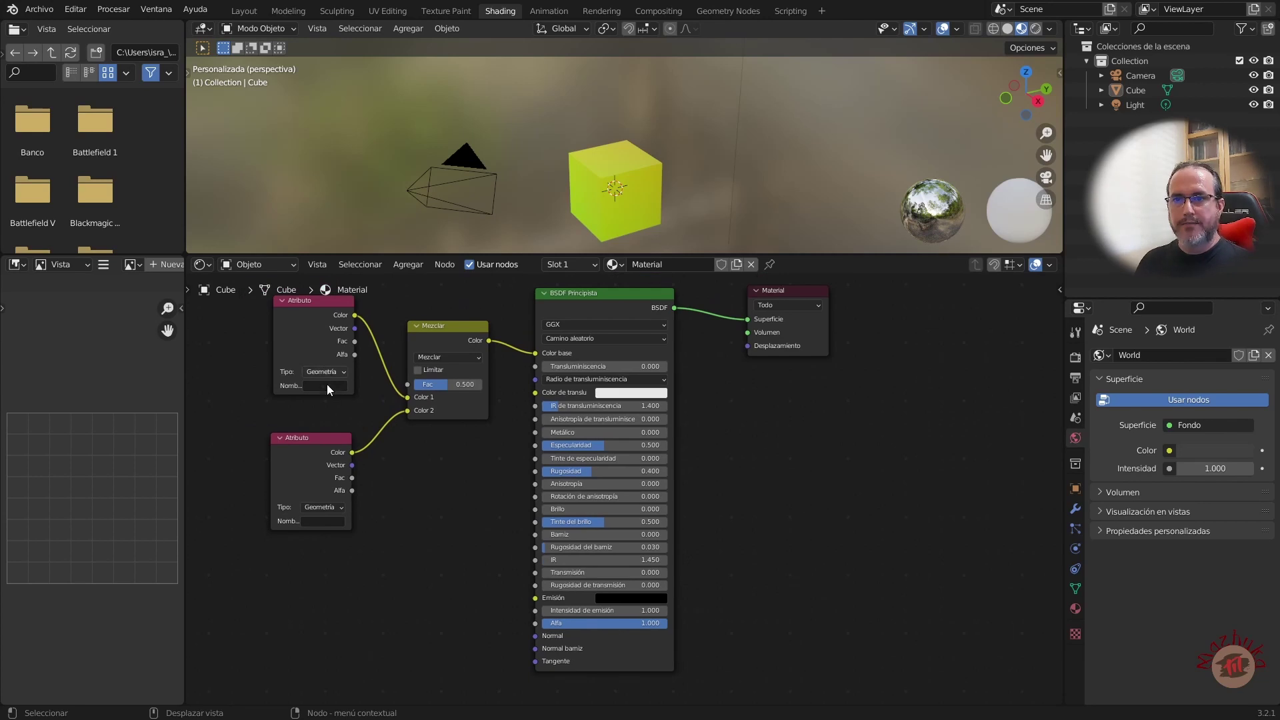
{"action": "left_click_drag", "start_coordinate": [314, 304], "coordinate": [313, 333]}
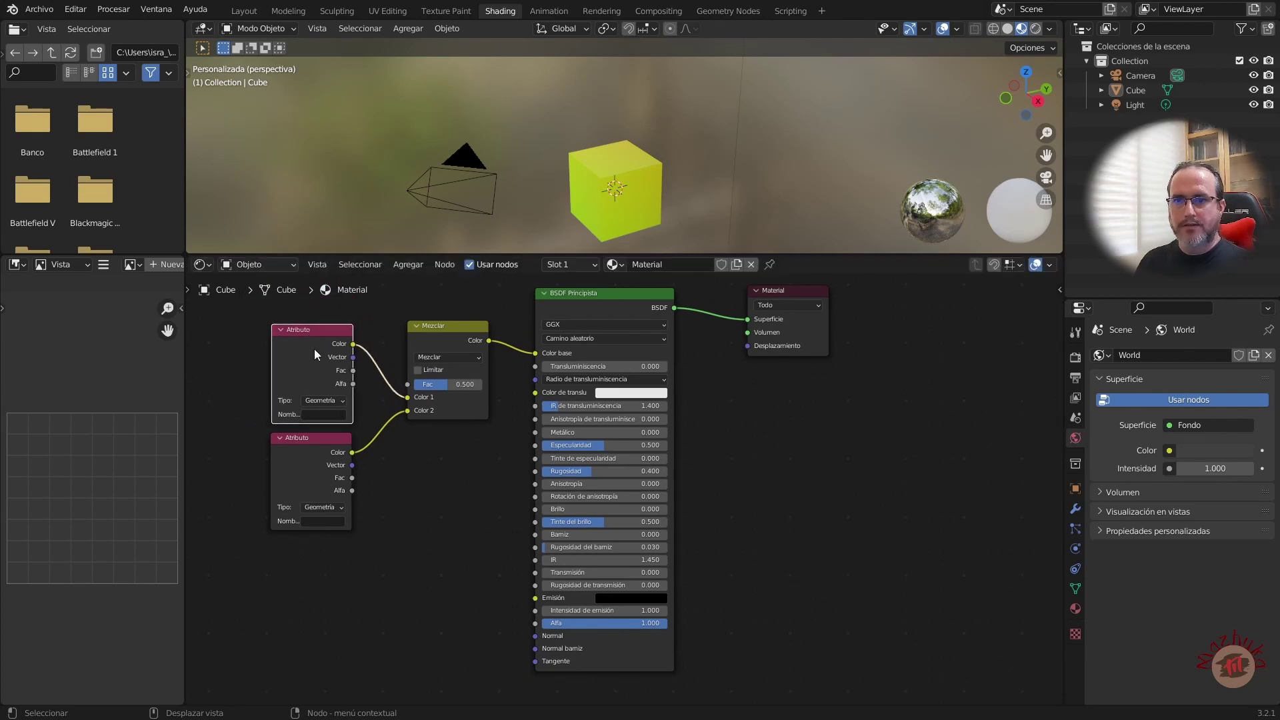
{"action": "left_click_drag", "start_coordinate": [311, 440], "coordinate": [311, 460]}
{"action": "left_click_drag", "start_coordinate": [318, 333], "coordinate": [319, 350]}
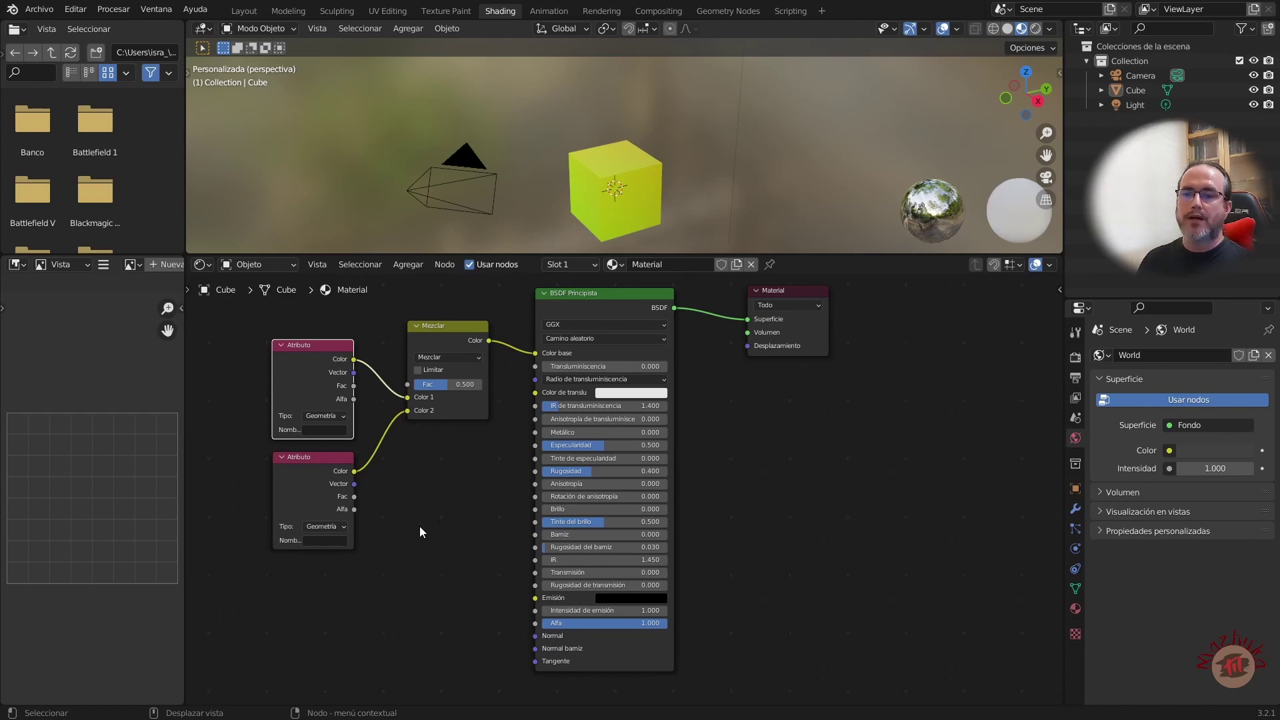